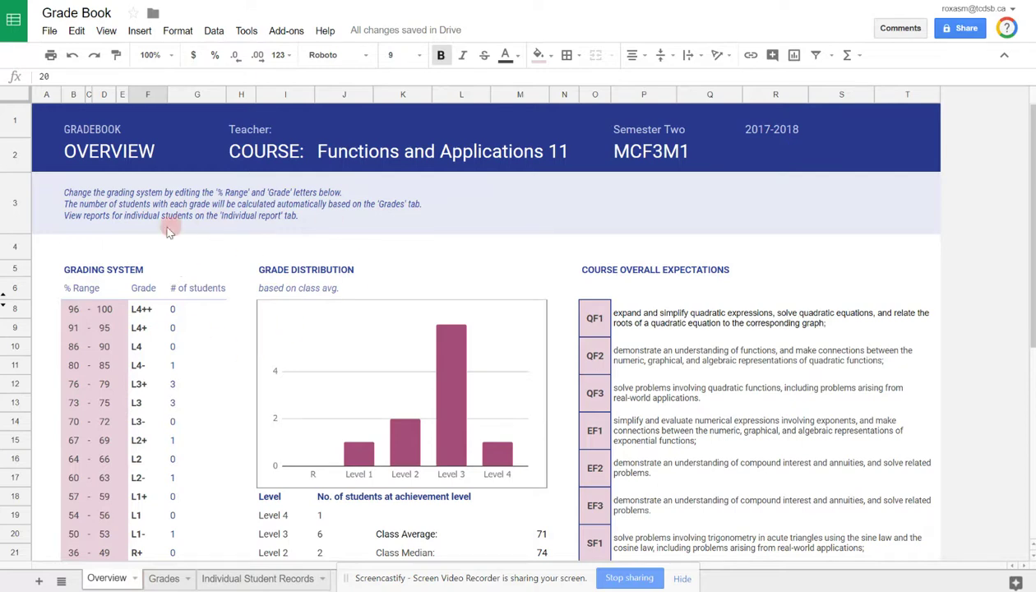
On the Overview sheet, inspect the level 4 bounds, Class Average/Median and Level 4 count formulas, and test weight.
scroll(239, 232, "down", 3)
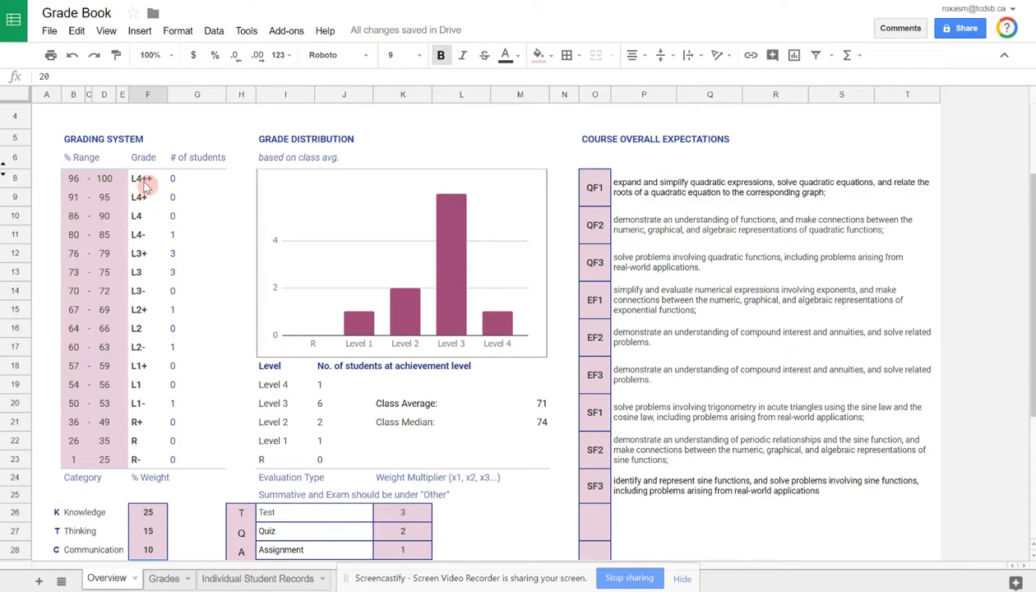
left_click_drag(144, 187, 140, 234)
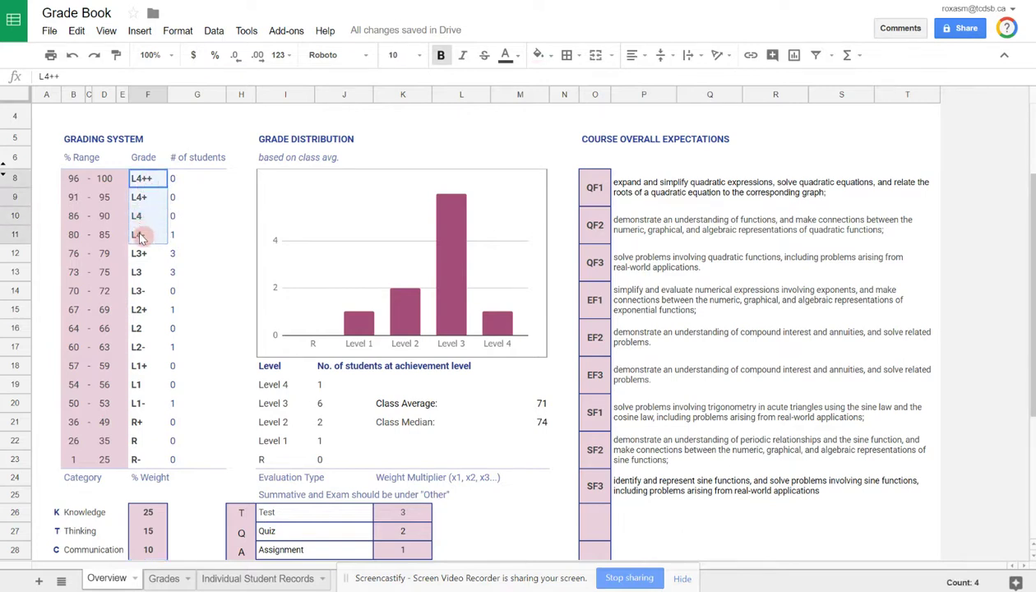
left_click(105, 179)
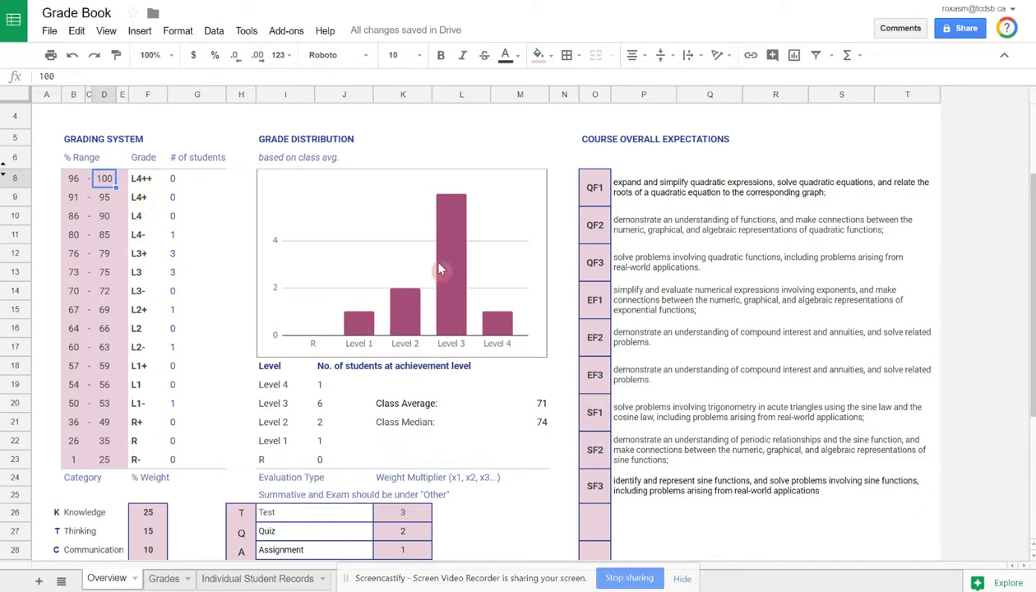
left_click(541, 407)
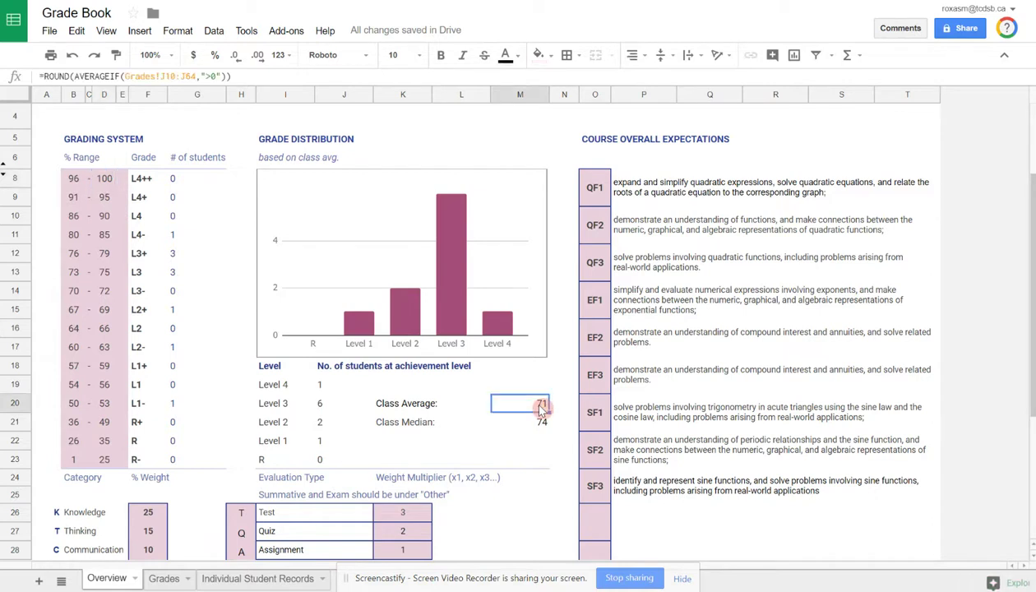
left_click(541, 424)
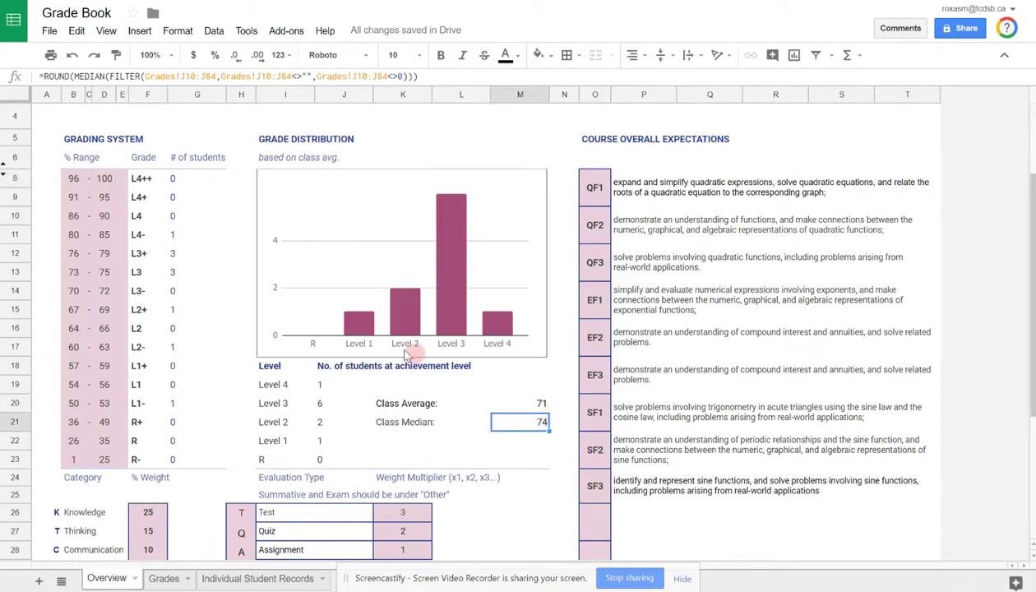
scroll(345, 352, "down", 2)
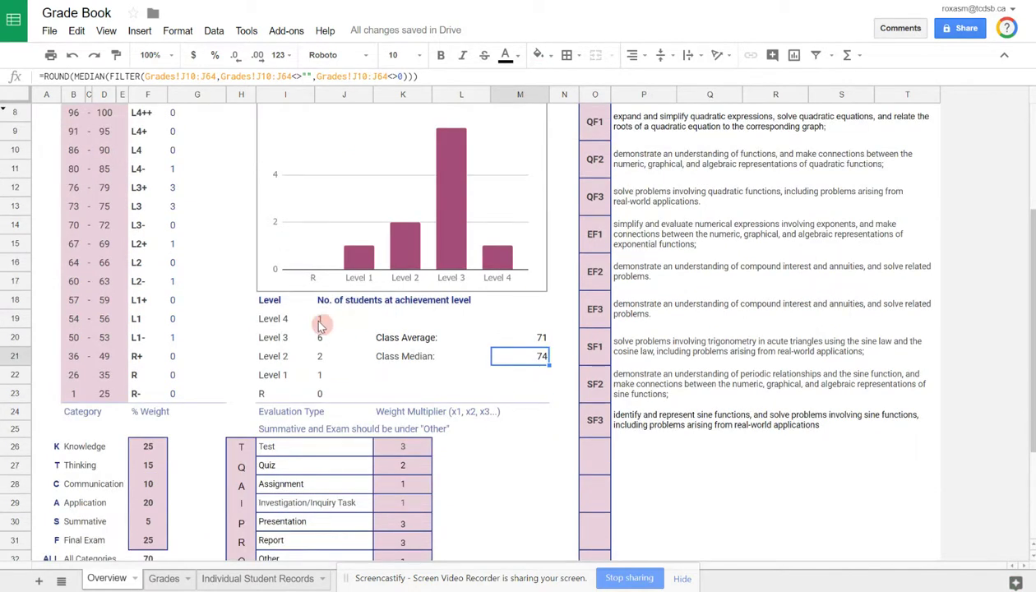
left_click(324, 321)
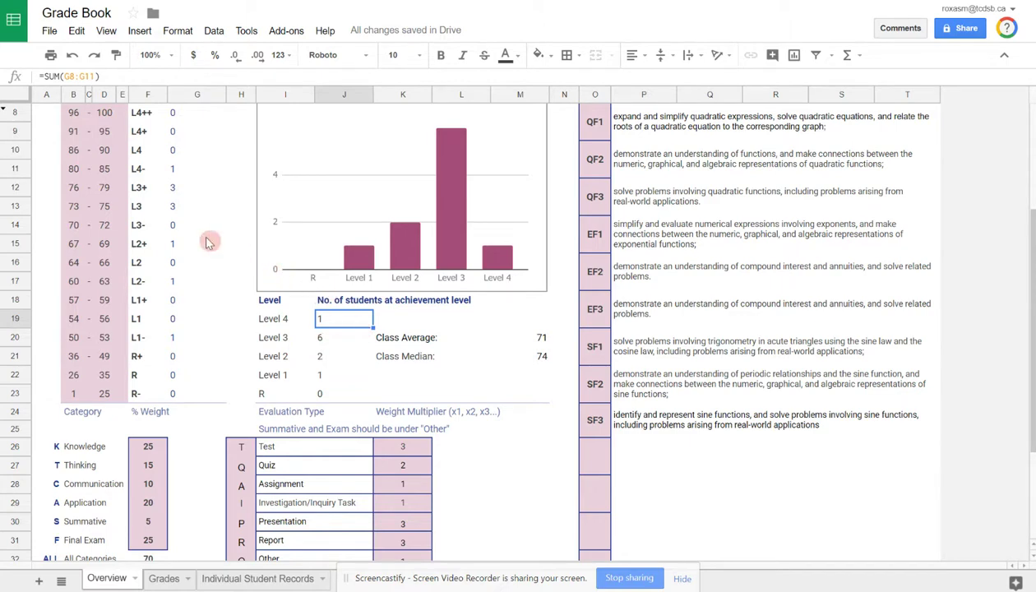
scroll(209, 238, "down", 2)
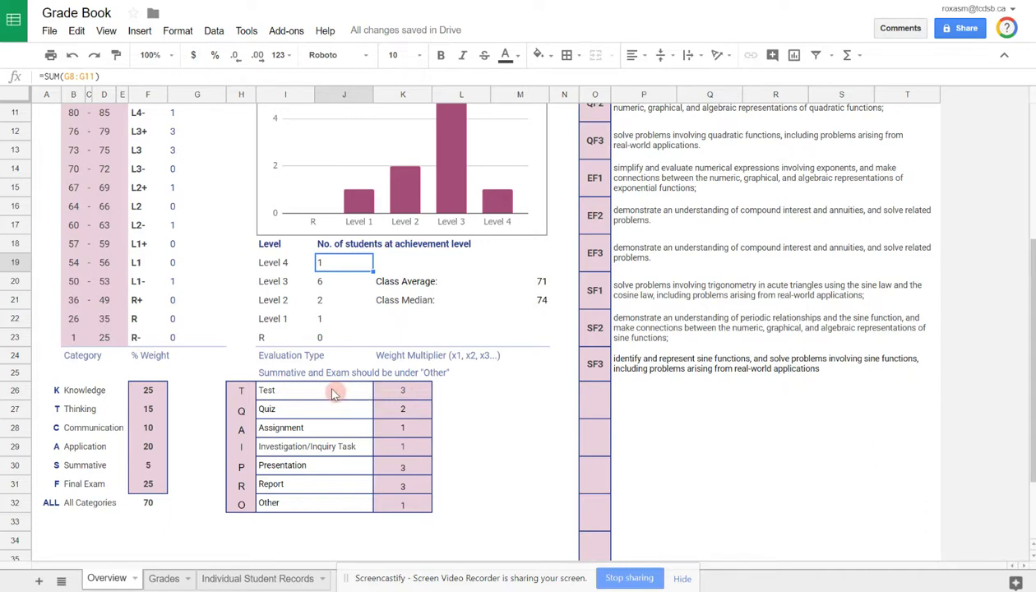
left_click(406, 393)
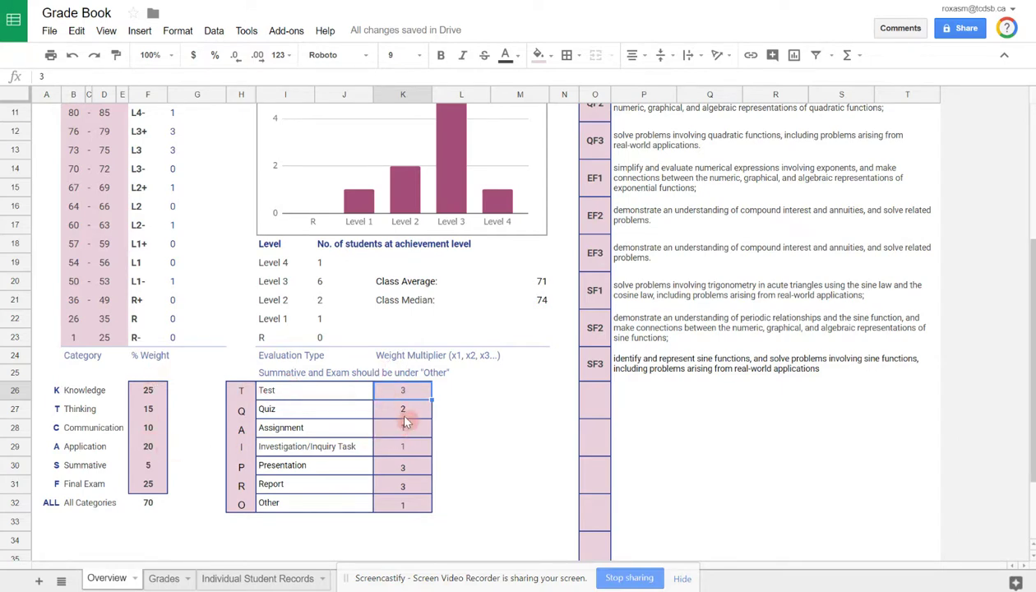
Review the QF1, QF2 and QF3 expectation codes.
scroll(404, 421, "up", 5)
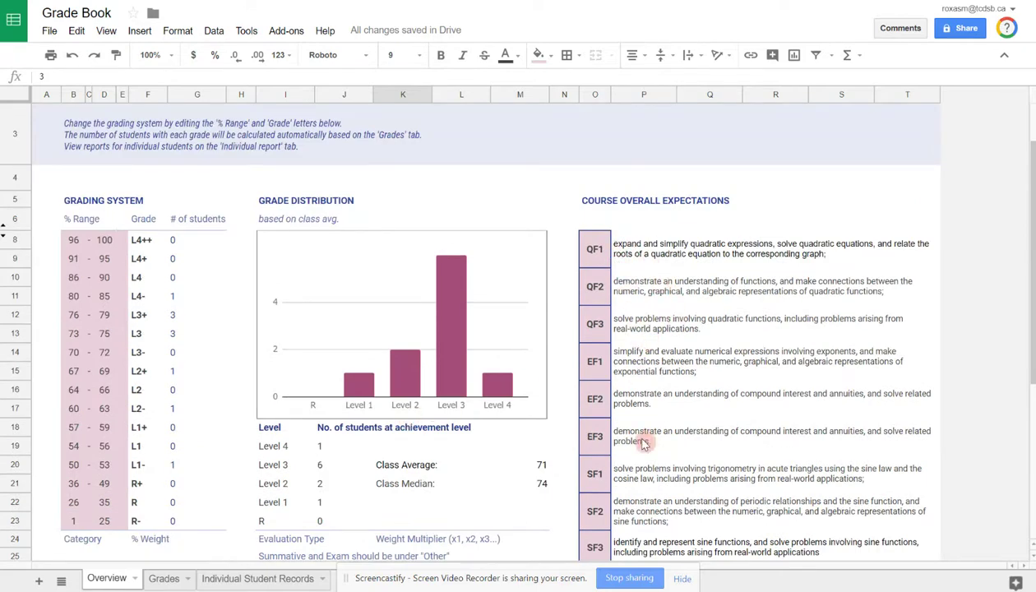
left_click(595, 260)
left_click(594, 287)
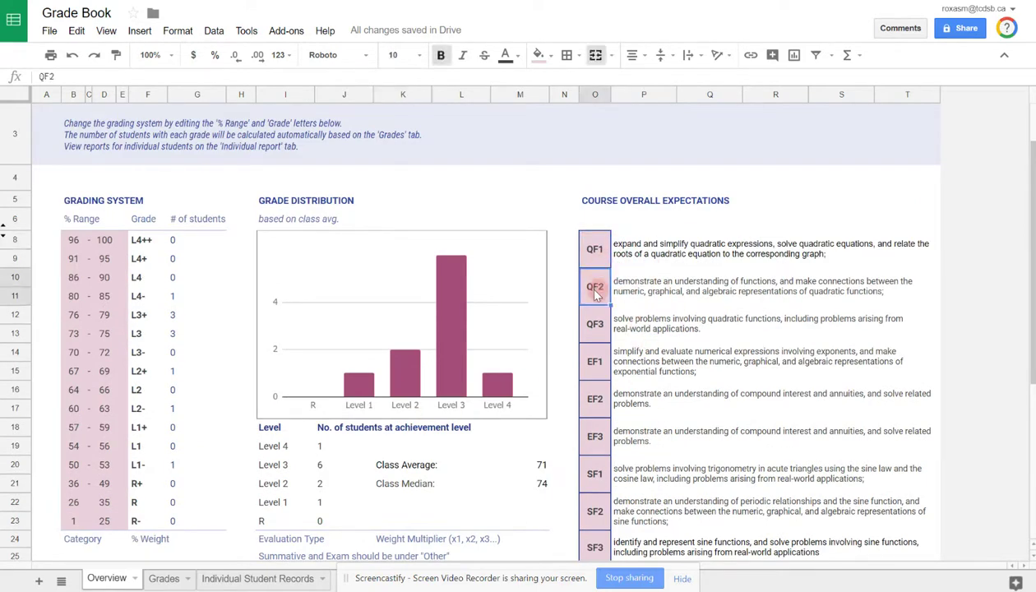
left_click(595, 324)
left_click(595, 251)
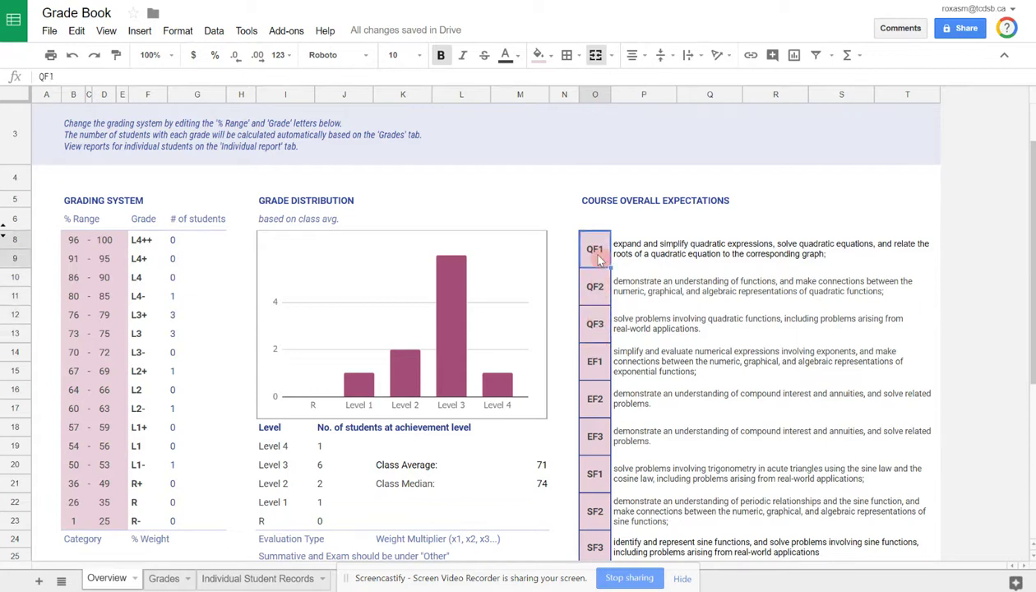
left_click(596, 288)
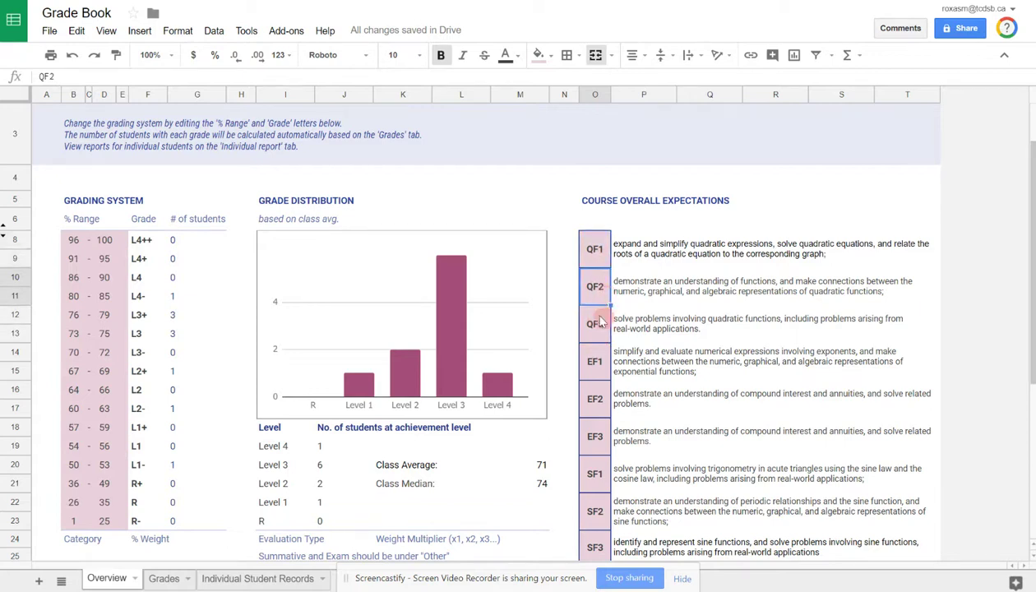
scroll(740, 288, "up", 2)
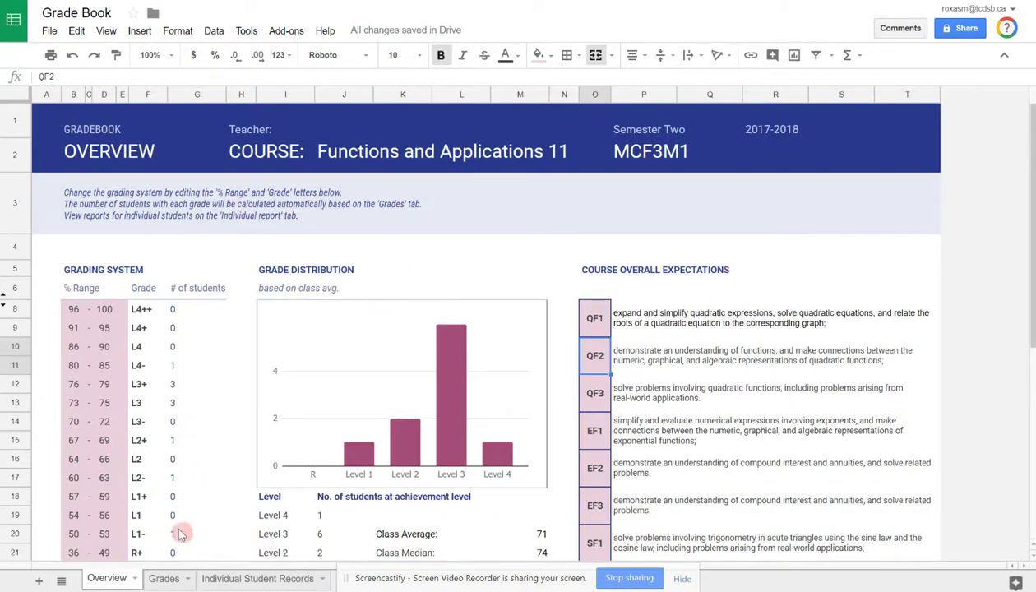
On the Grades sheet, keep Test #1's Type as T and set its Category to C.
left_click(164, 578)
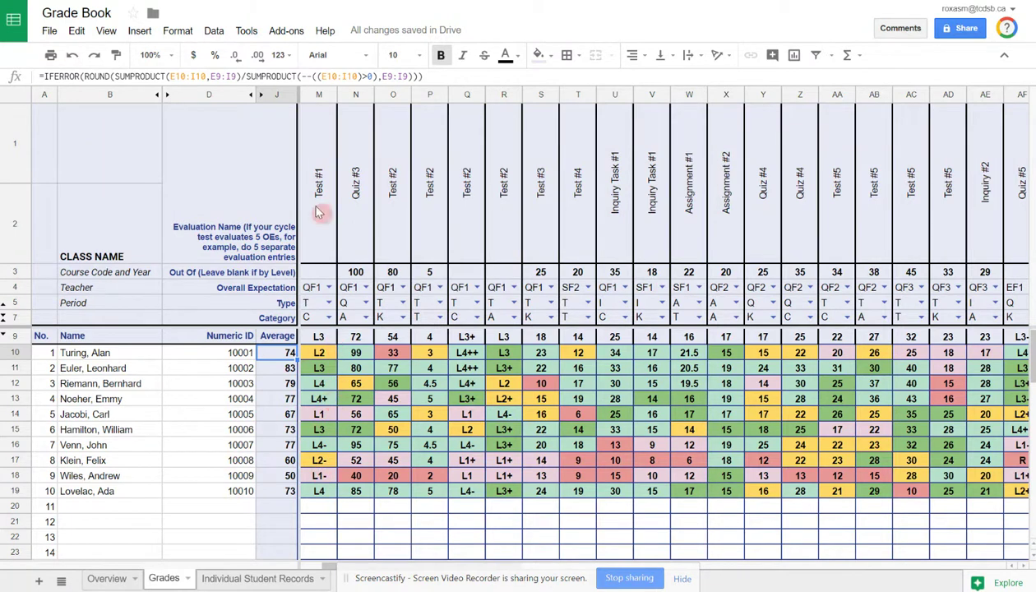
left_click(319, 180)
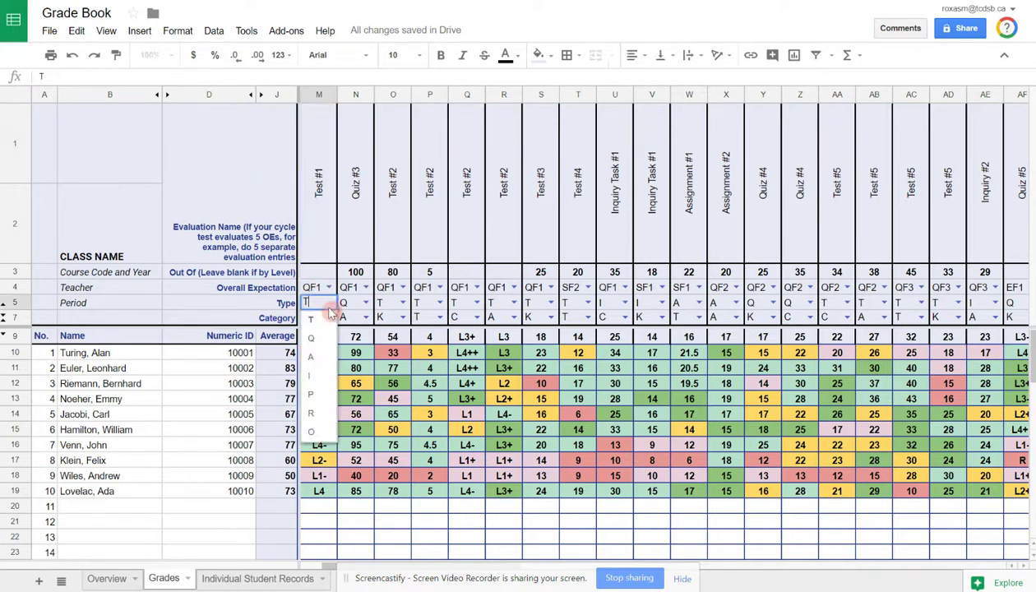
left_click(312, 320)
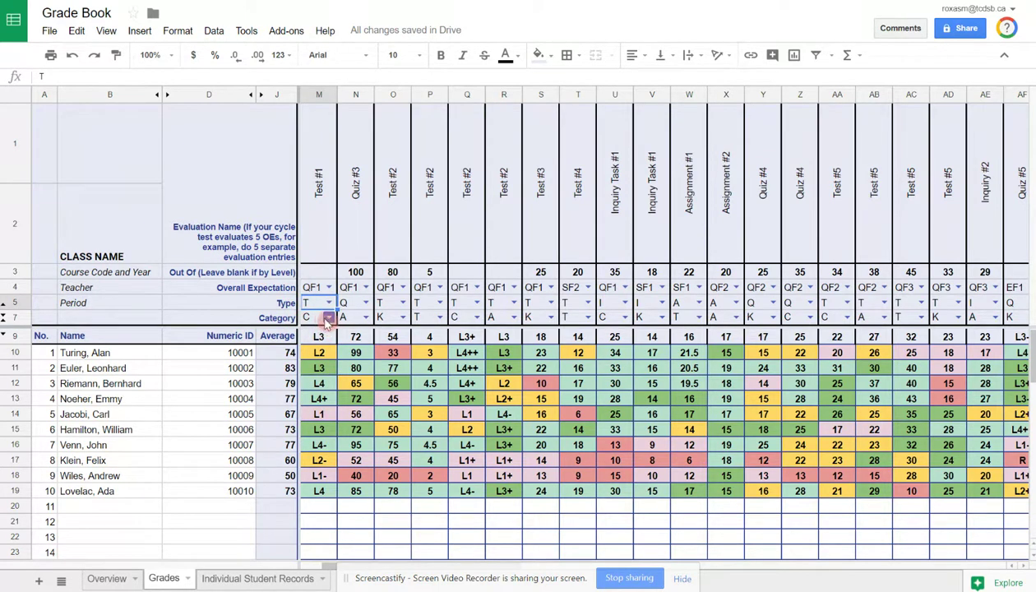
left_click(328, 322)
left_click(315, 337)
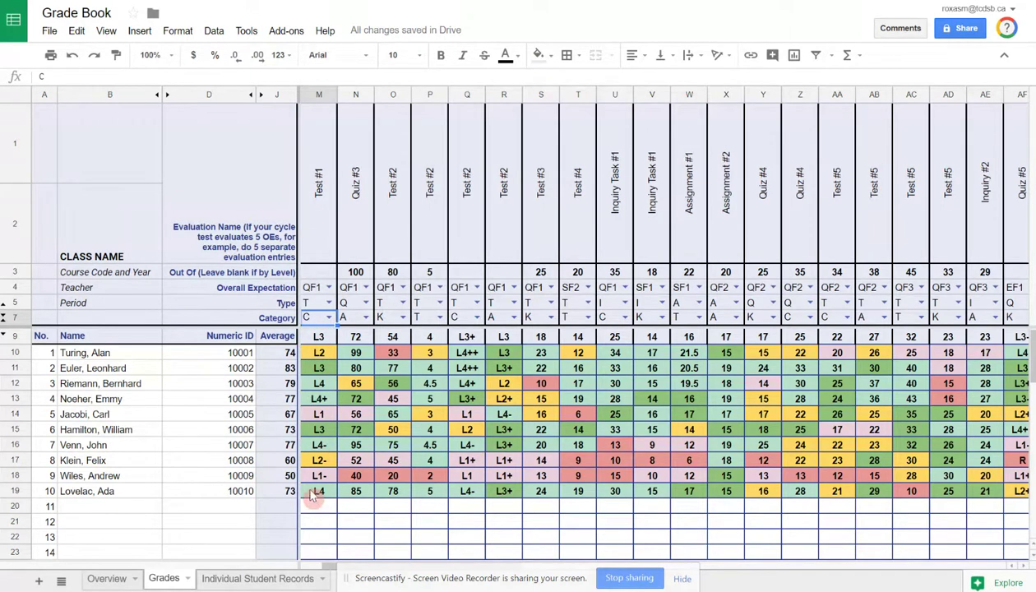
Change the first student's Test #1 result in M10 from L2 to L4+ and verify it.
left_click(319, 354)
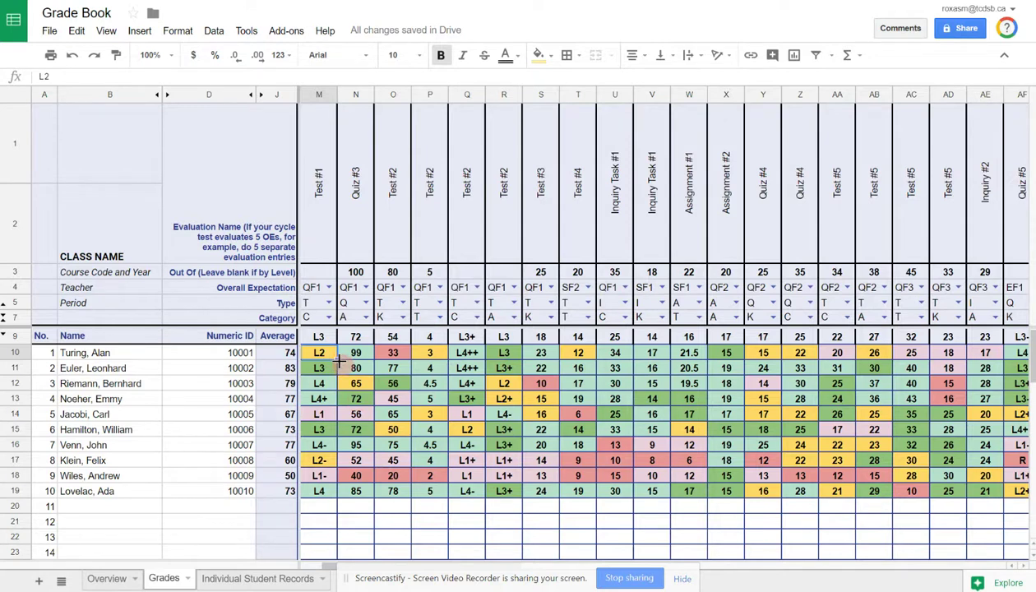
type("L")
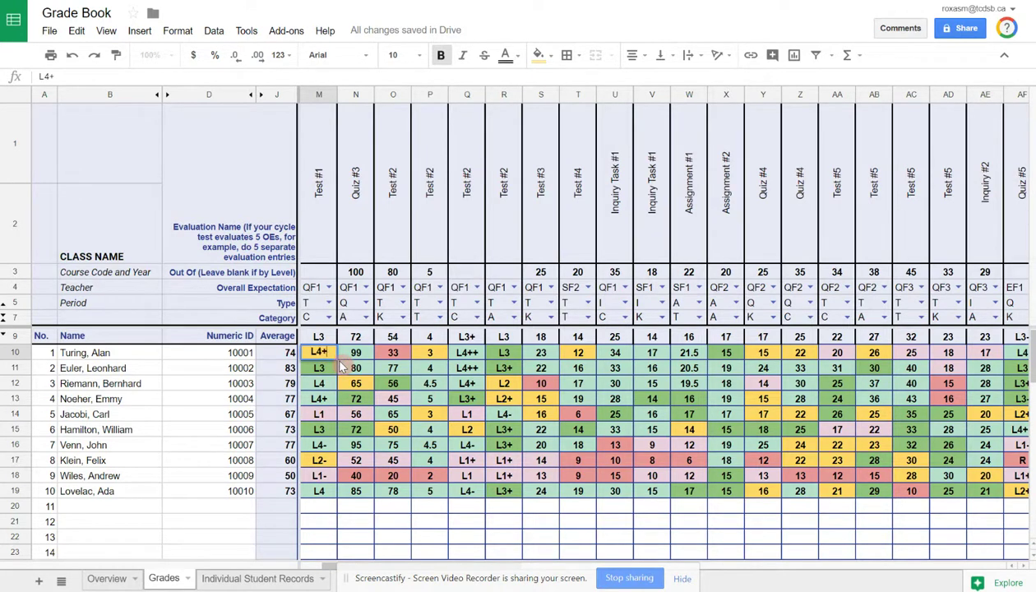
type("4+")
key("Return")
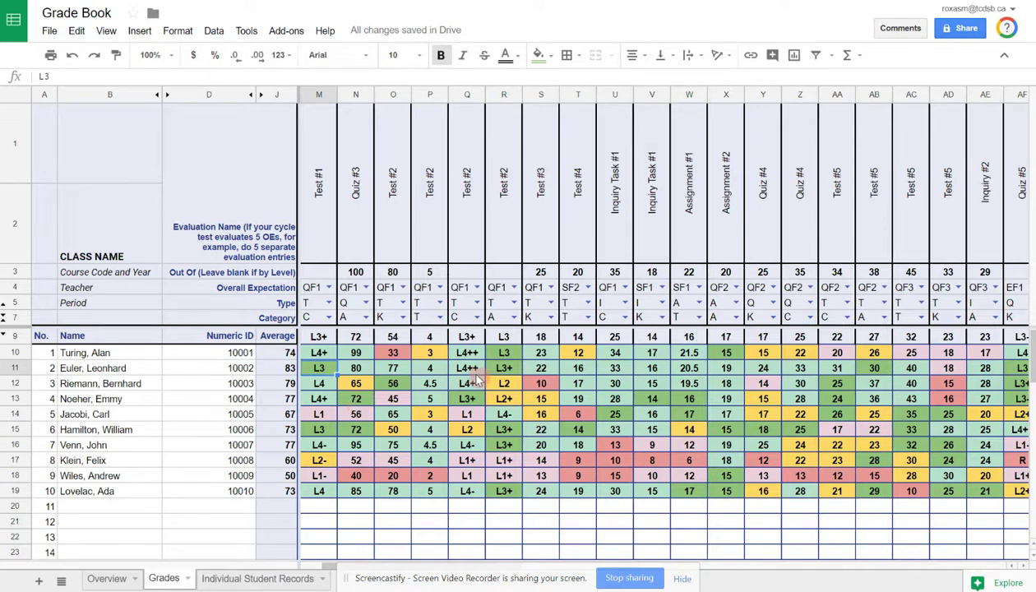
left_click(326, 351)
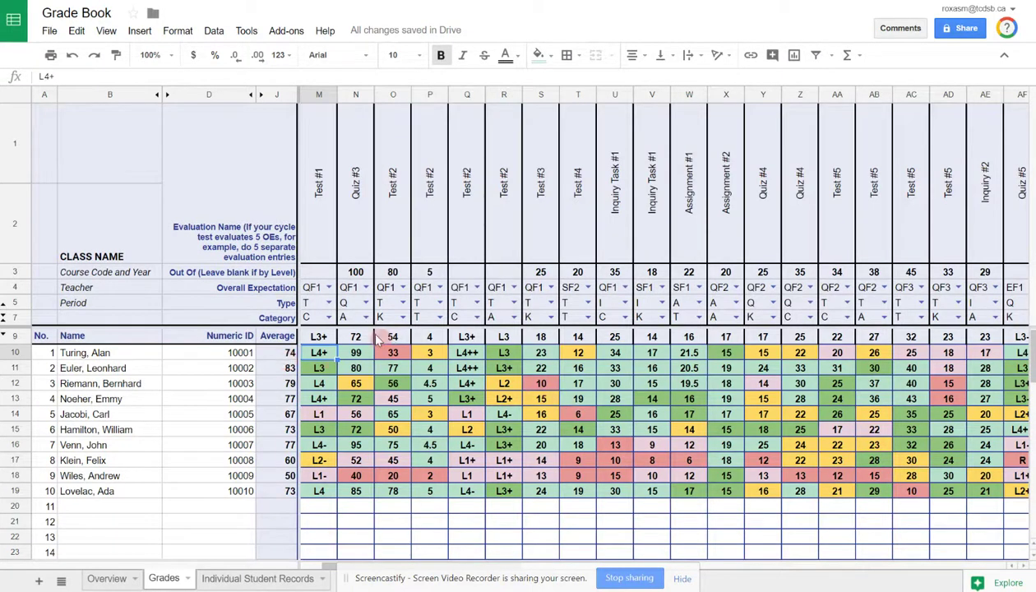
Check Quiz #3's out-of of 100 and column P's out-of of 5 with scores 3 and 4.
left_click(356, 353)
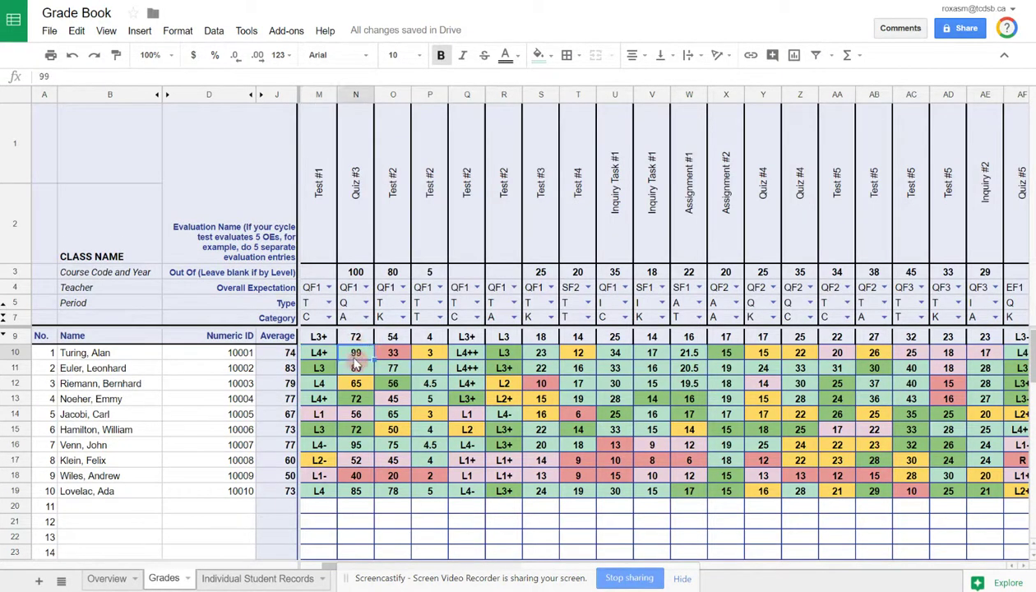
left_click(354, 273)
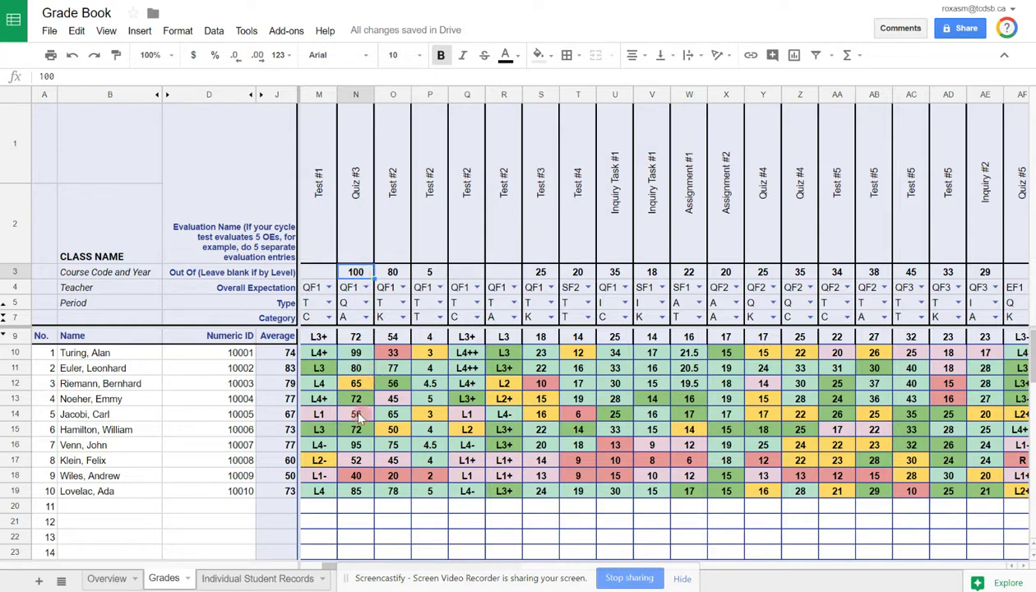
left_click(438, 277)
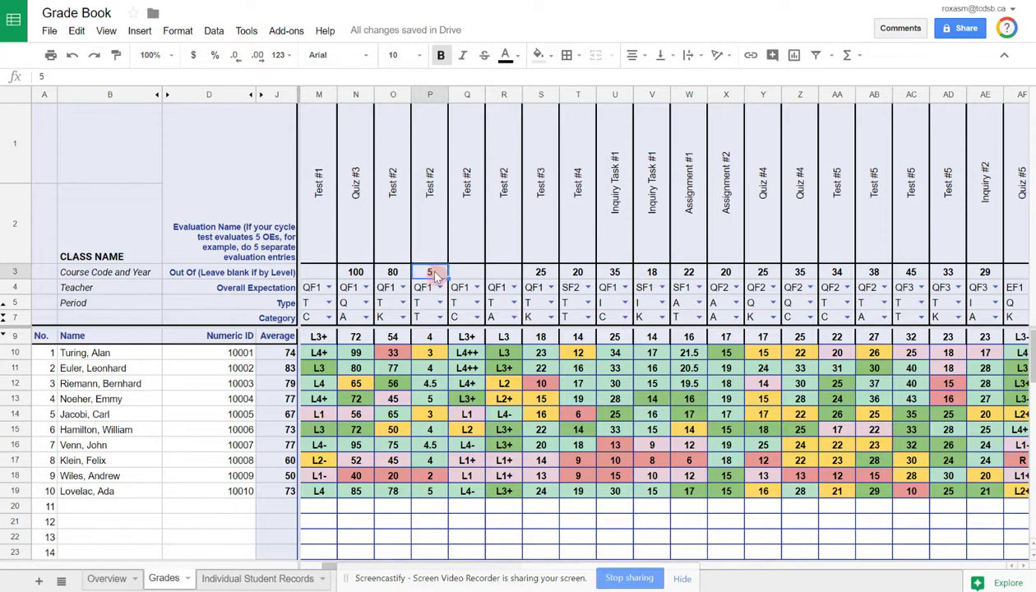
left_click(429, 352)
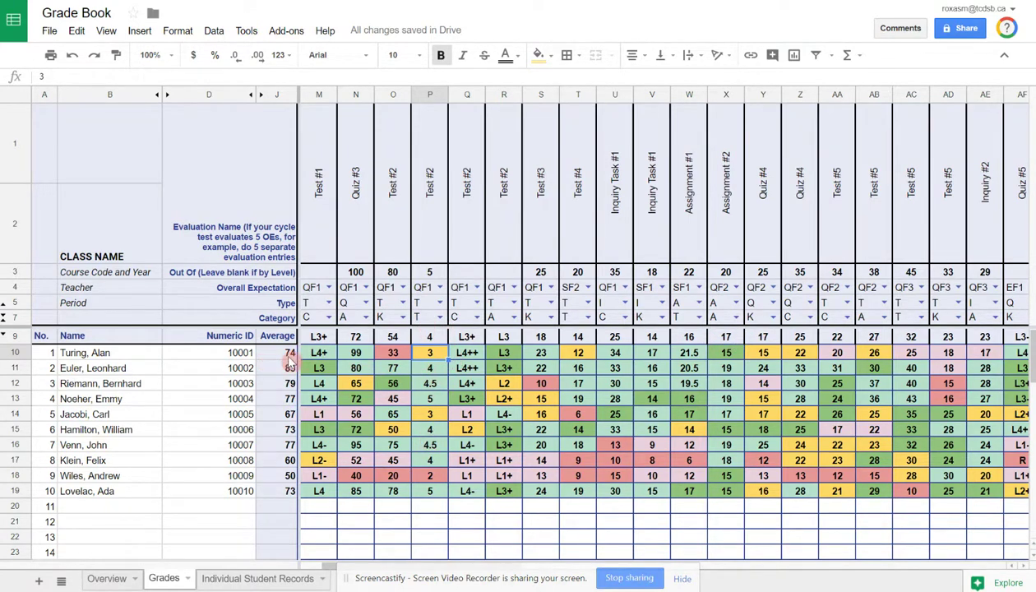
left_click(436, 369)
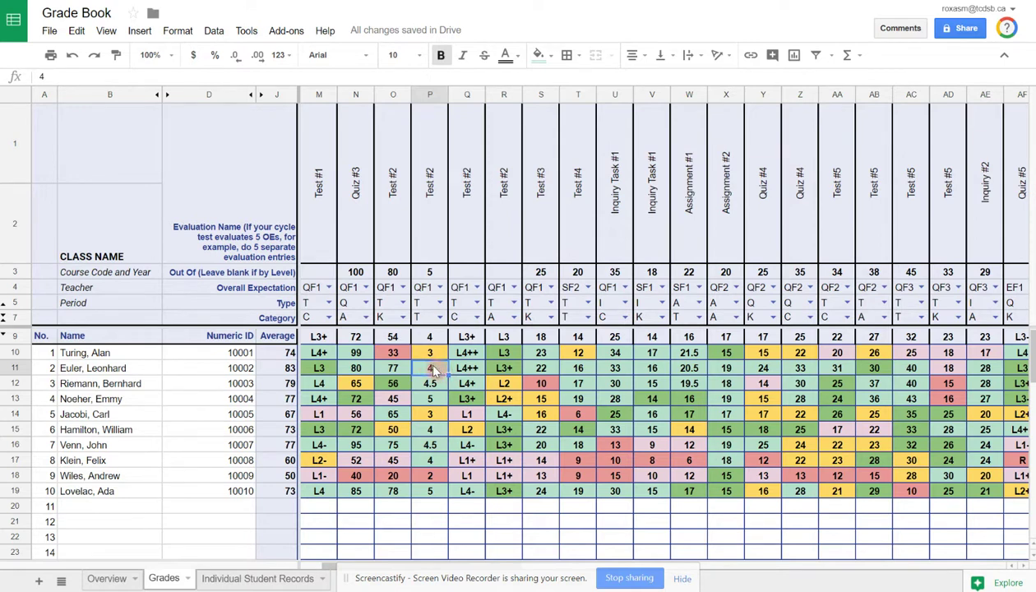
Enter 10 as the first student's Test #3 score, out of 25, in S10.
left_click(539, 273)
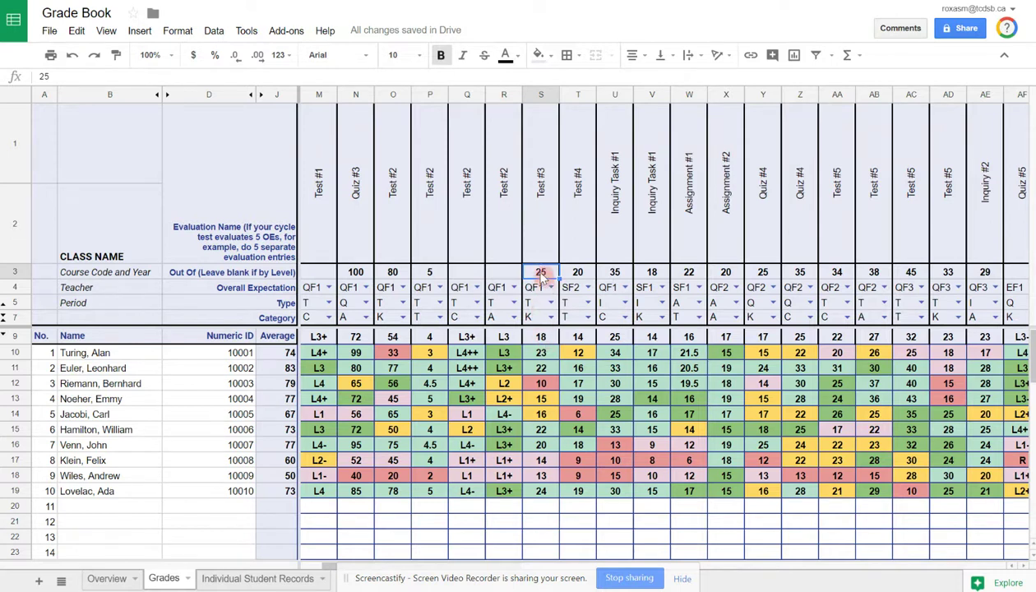
left_click(540, 353)
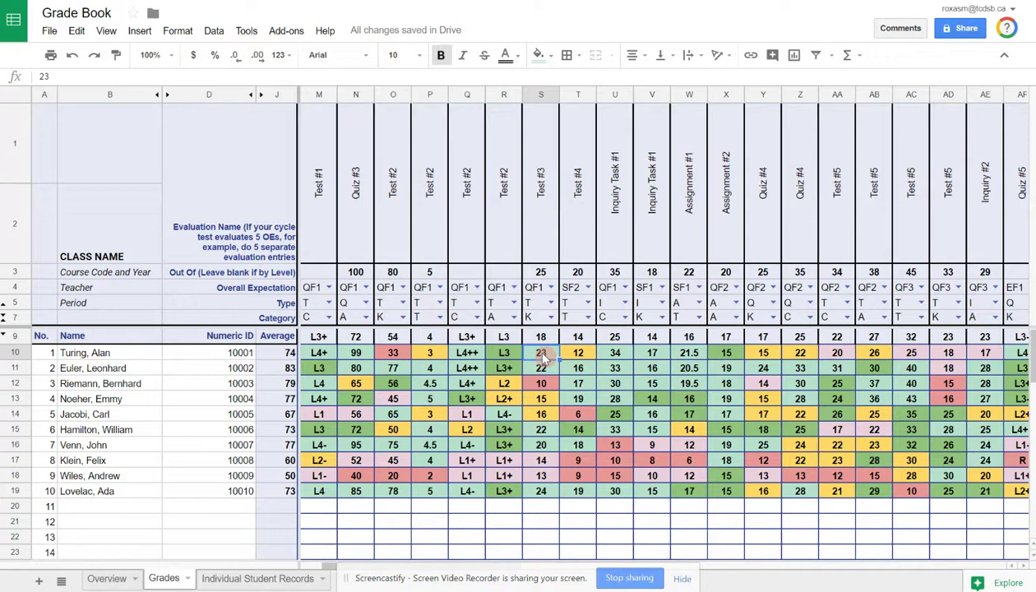
type("10")
key("Return")
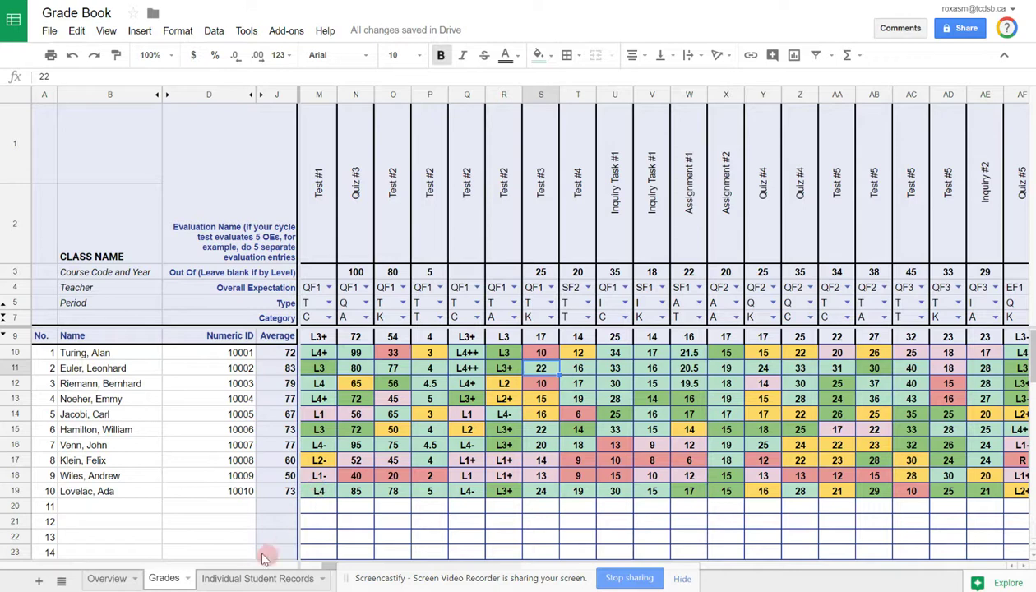
On Individual Student Records, switch the B4 report to the second student, then back to the first.
left_click(244, 577)
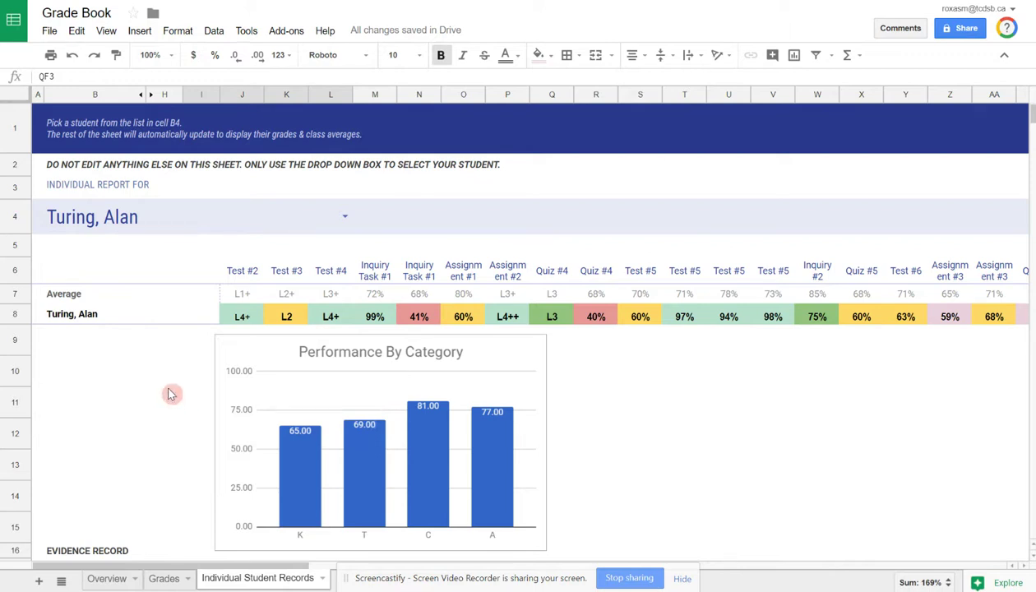
left_click(347, 218)
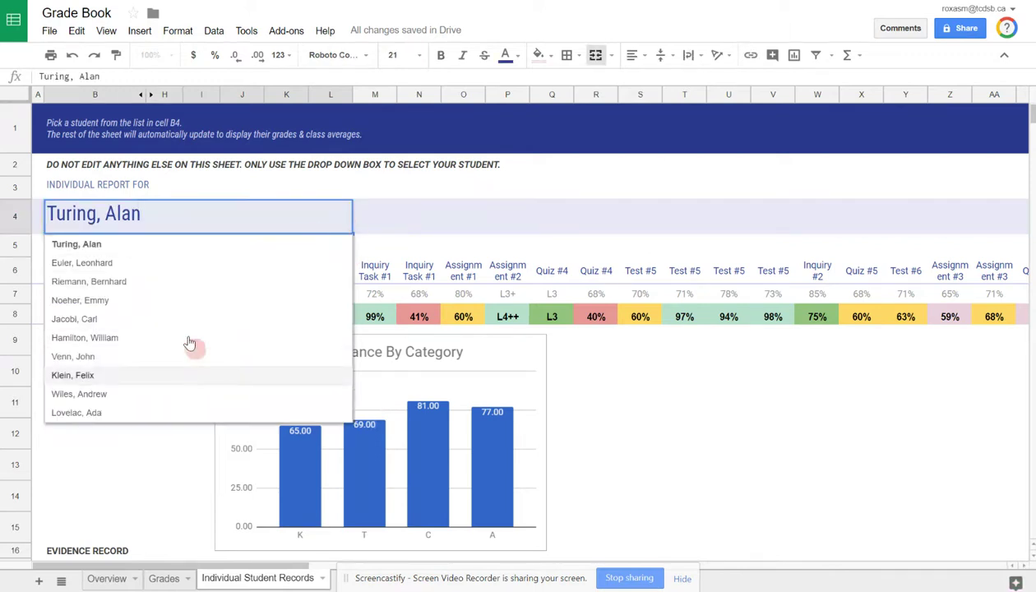
left_click(148, 263)
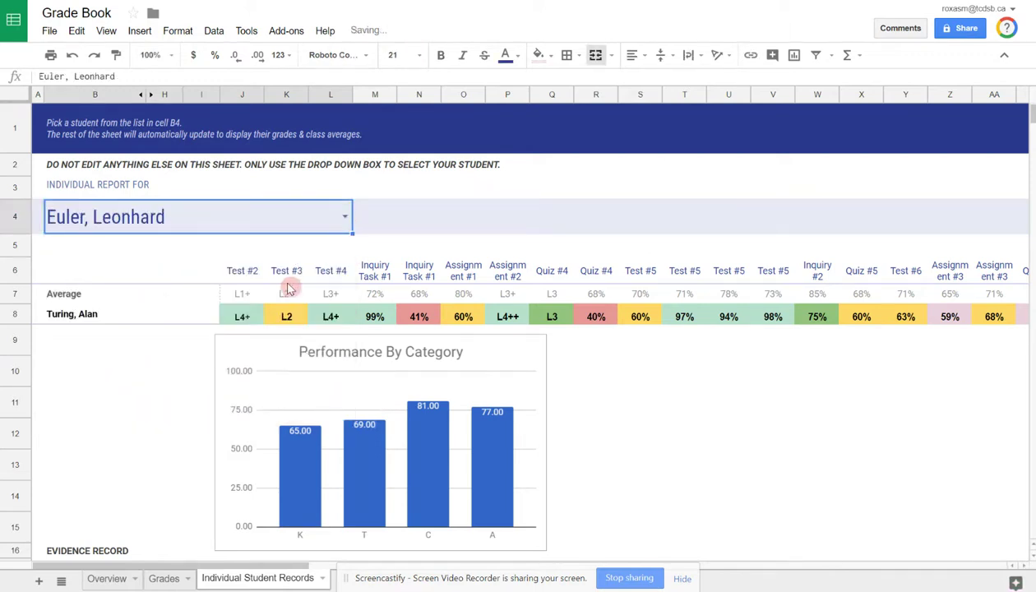
left_click(346, 216)
left_click(92, 263)
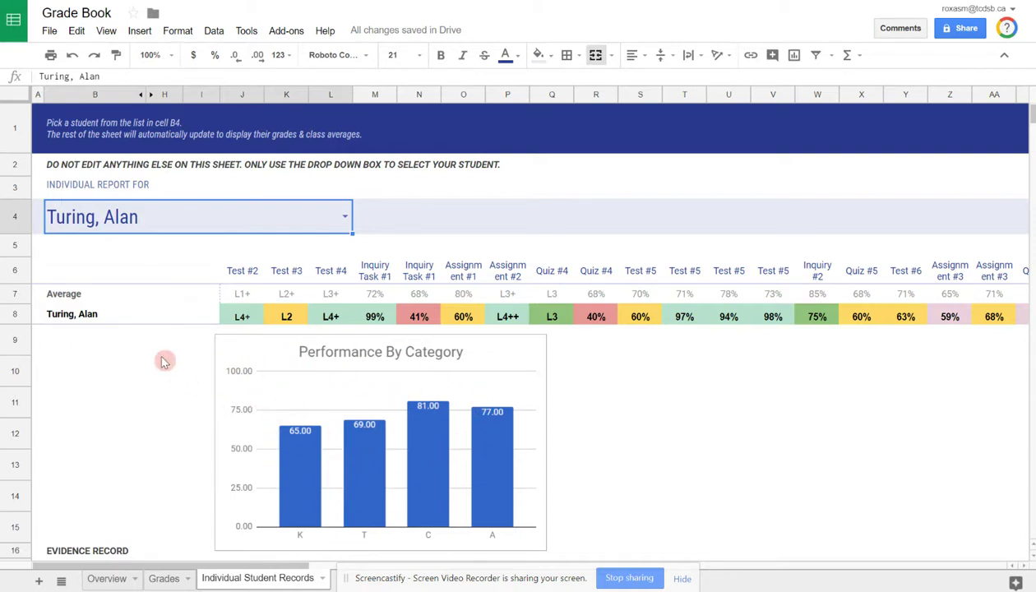
Scroll down to the Evidence Record table and check the formula behind the QF1 label.
scroll(162, 359, "down", 3)
scroll(164, 362, "down", 3)
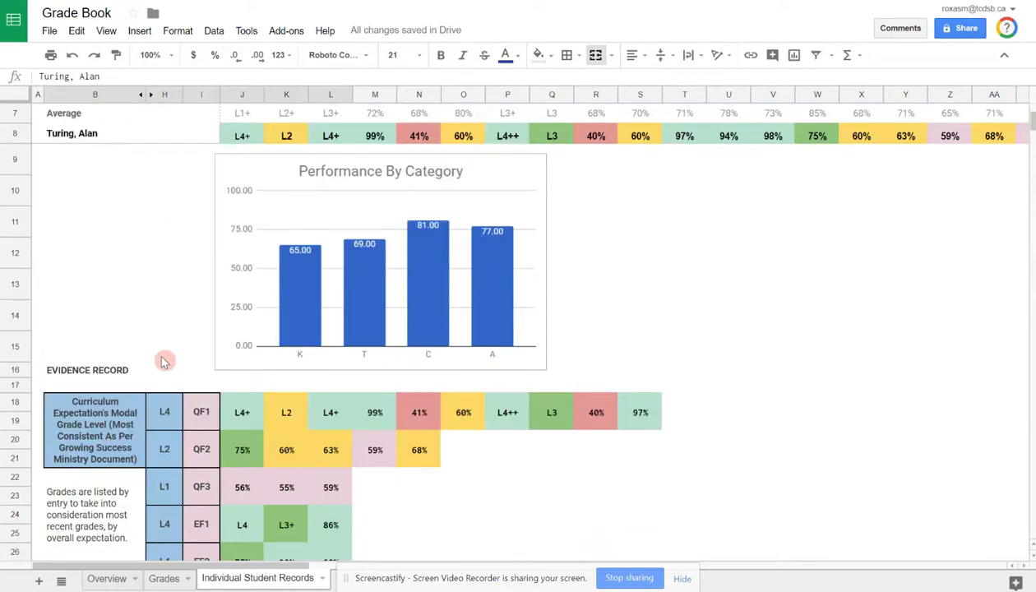
scroll(163, 362, "down", 3)
scroll(163, 361, "down", 2)
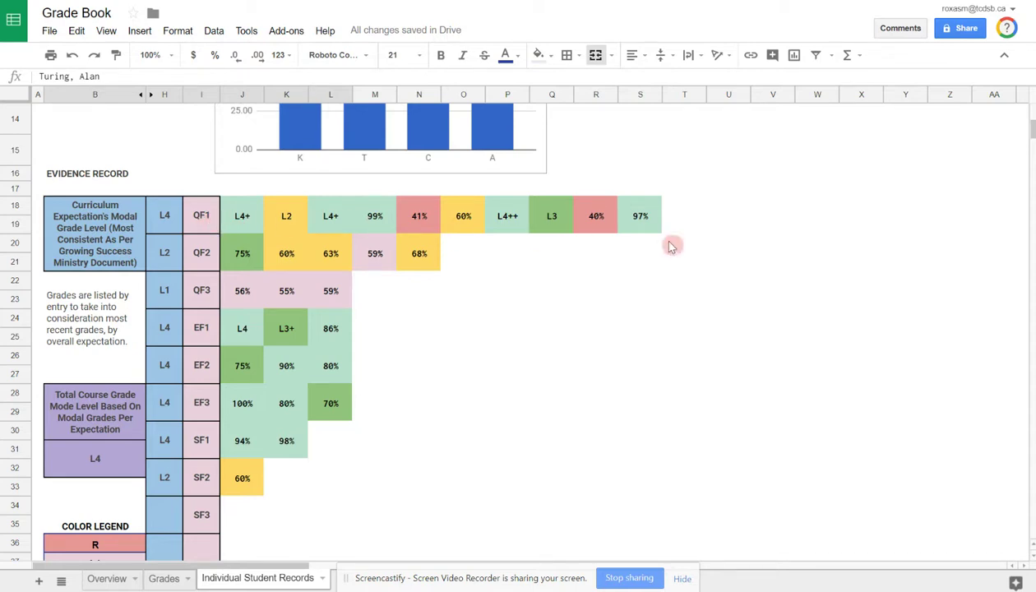
scroll(650, 272, "up", 5)
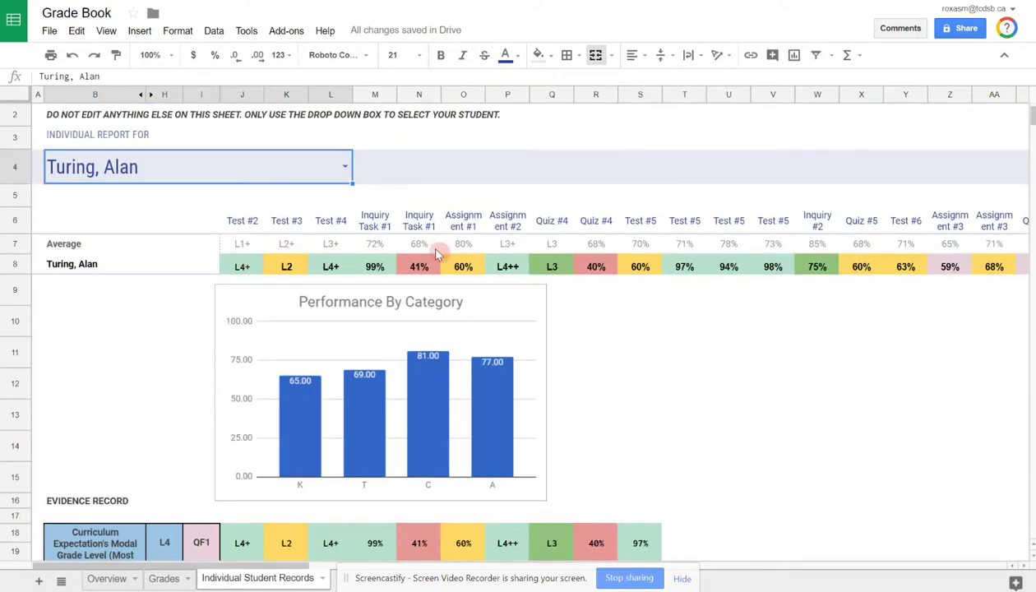
scroll(665, 326, "down", 5)
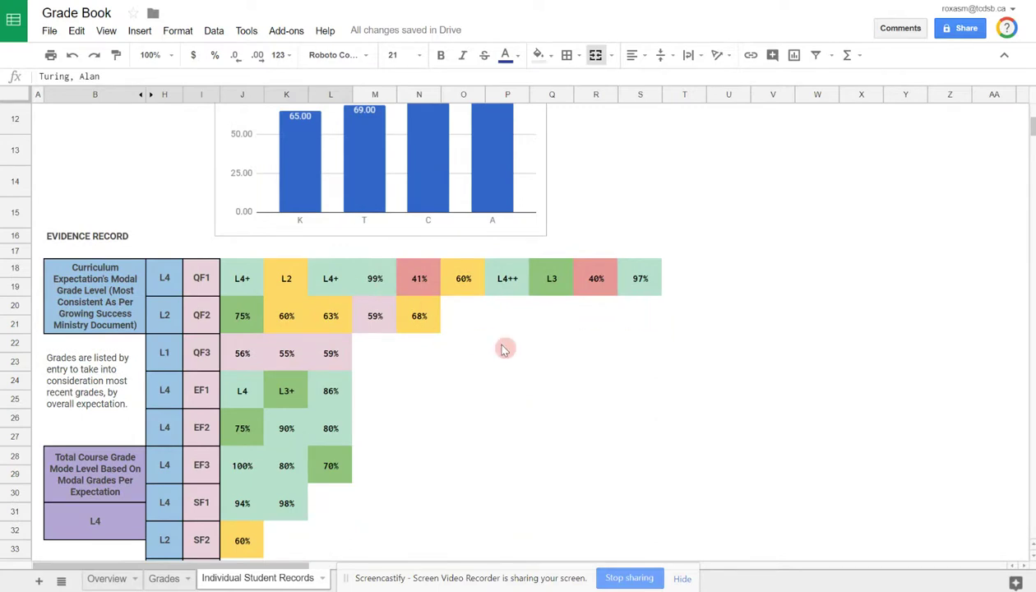
scroll(504, 347, "down", 1)
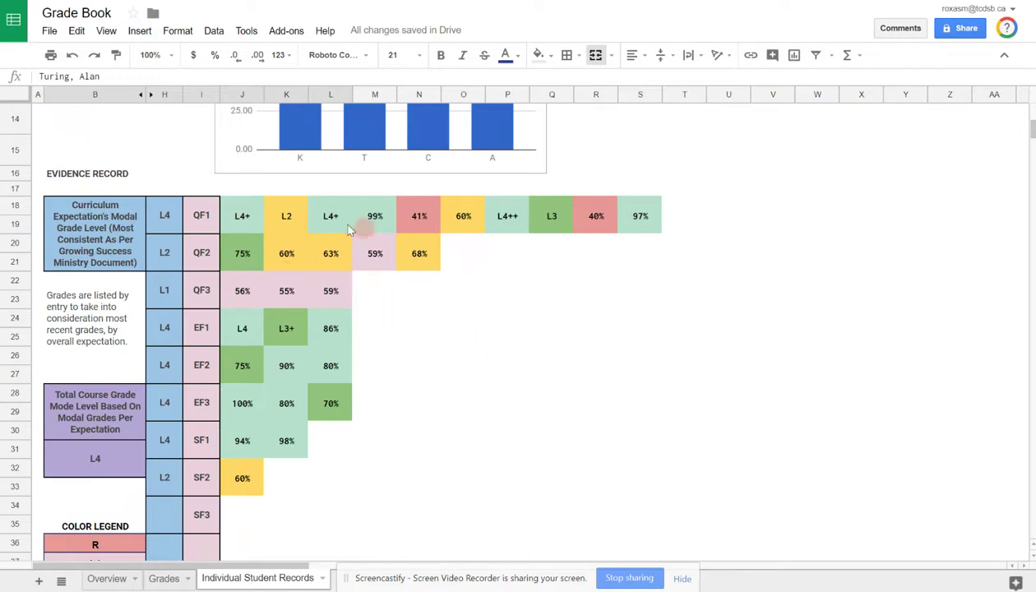
left_click(209, 221)
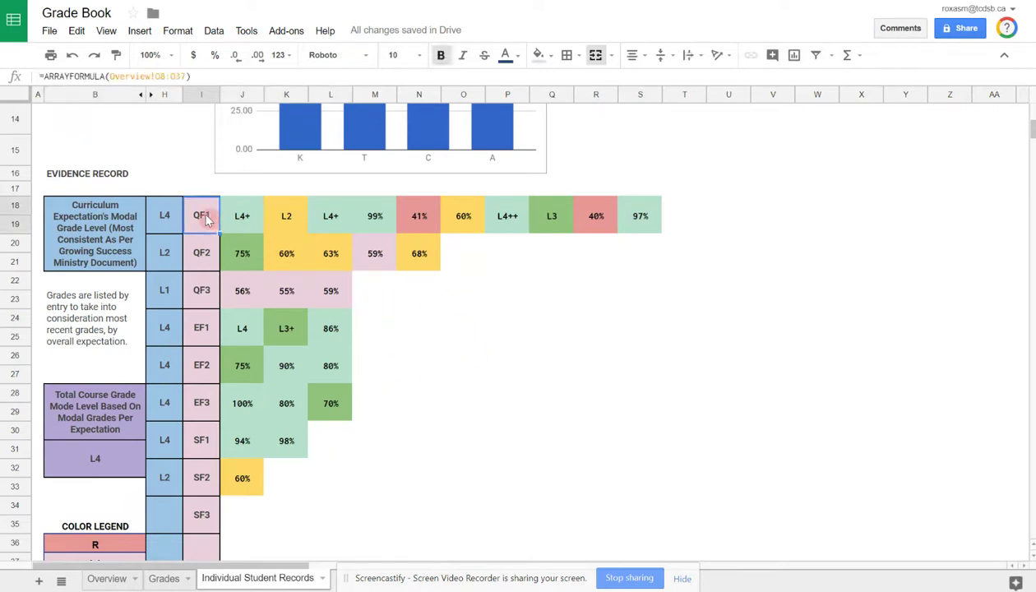
left_click(203, 258)
left_click(202, 290)
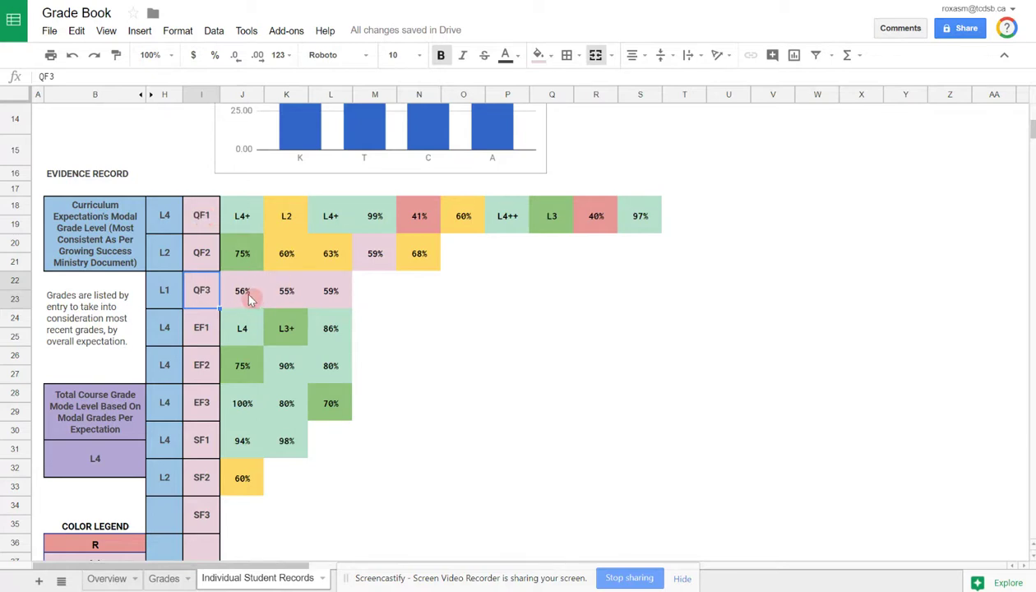
left_click_drag(251, 299, 347, 303)
left_click(404, 302)
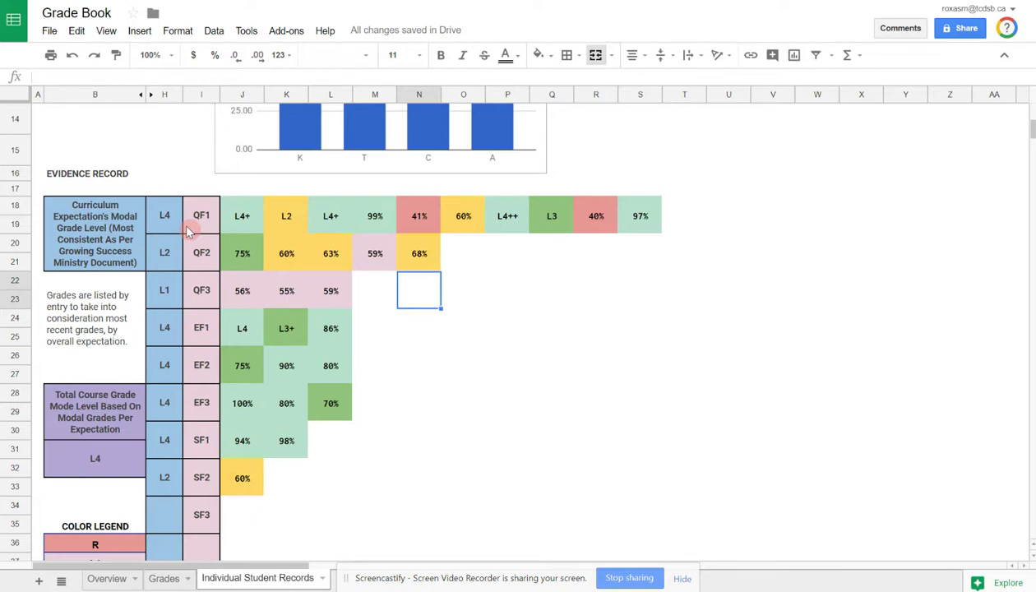
left_click(161, 579)
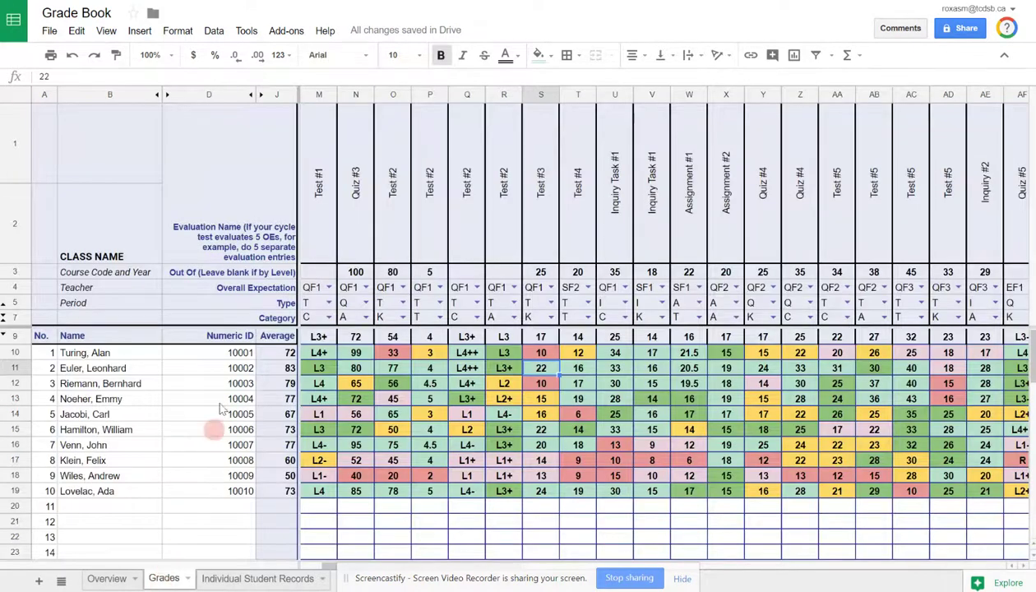
left_click(245, 580)
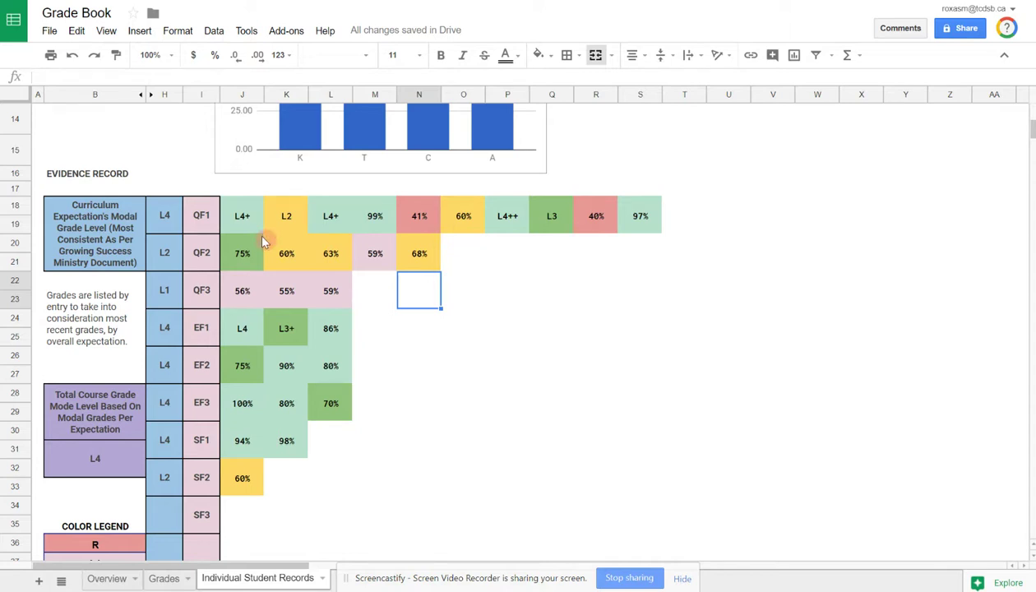
left_click_drag(526, 229, 635, 227)
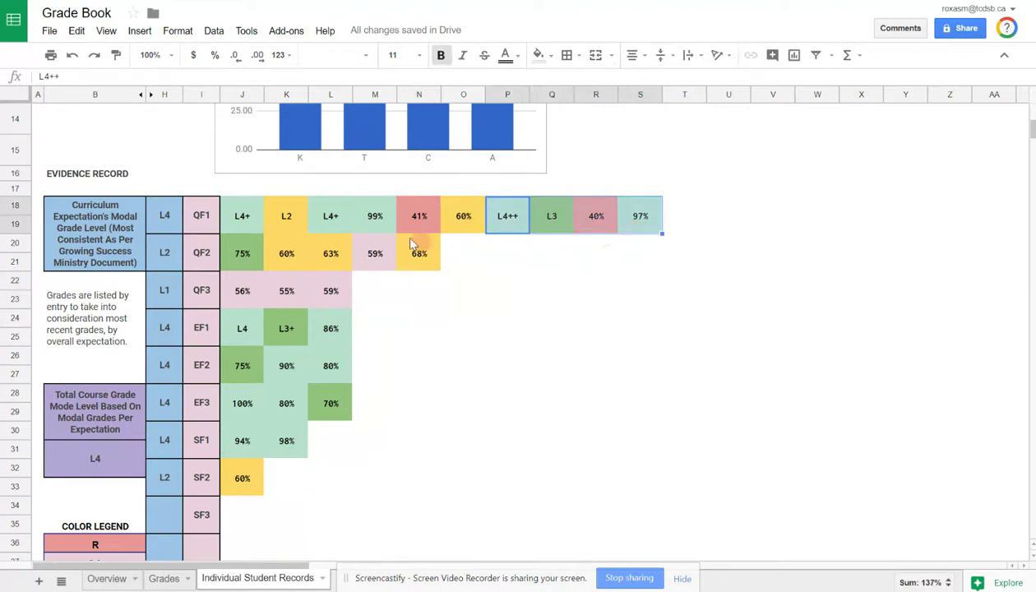
left_click(238, 222)
left_click_drag(490, 226, 649, 226)
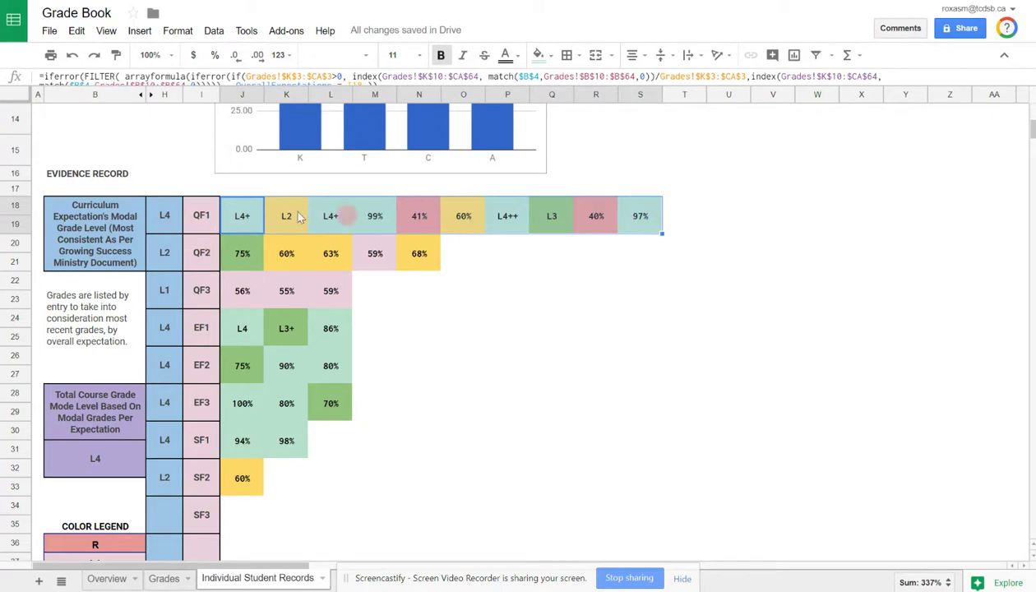
left_click(166, 215)
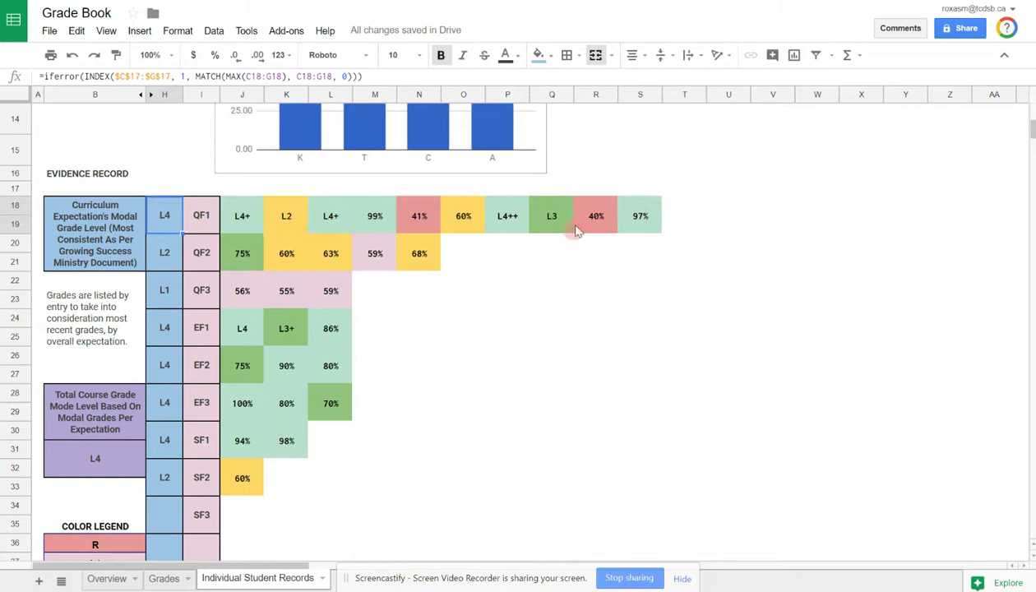
left_click(161, 219)
left_click(212, 293)
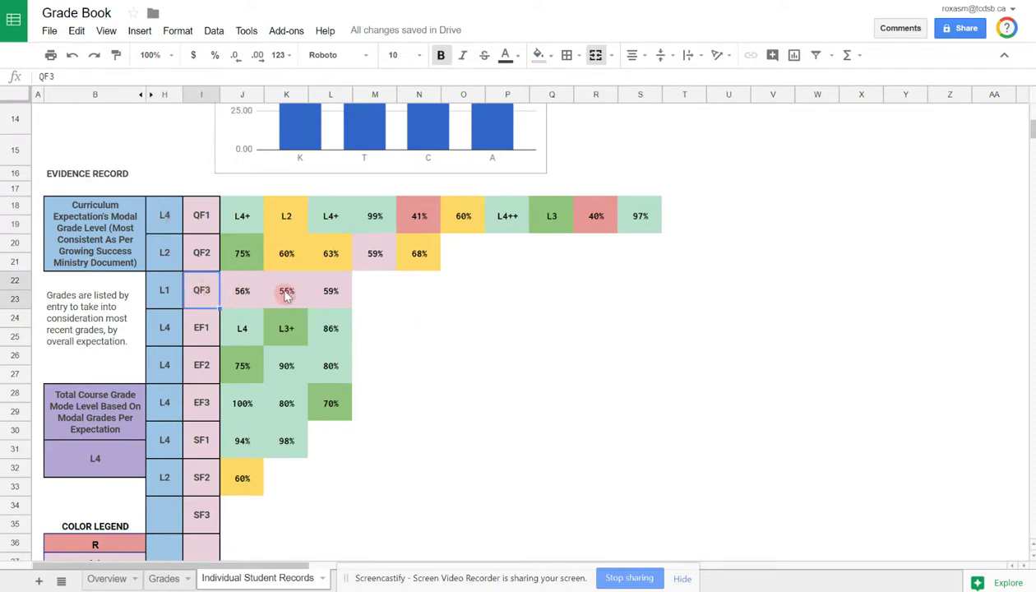
left_click(169, 296)
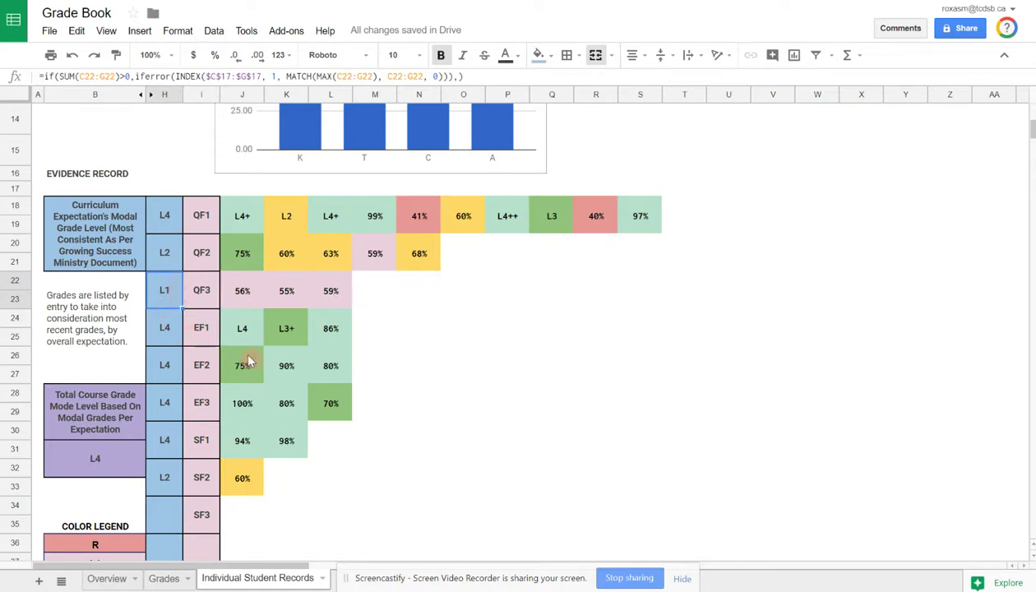
left_click_drag(239, 329, 329, 330)
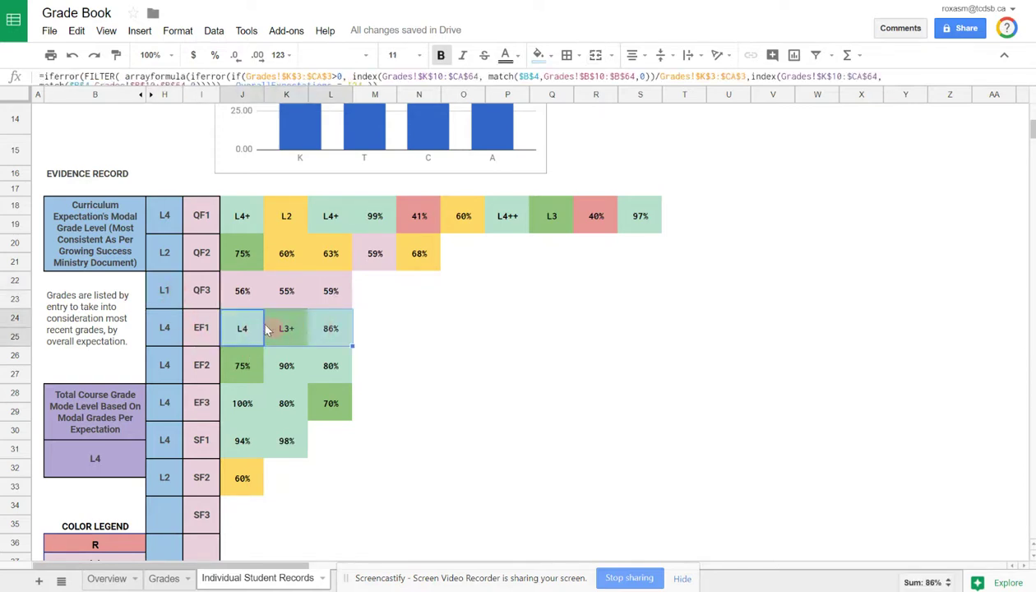
left_click(168, 328)
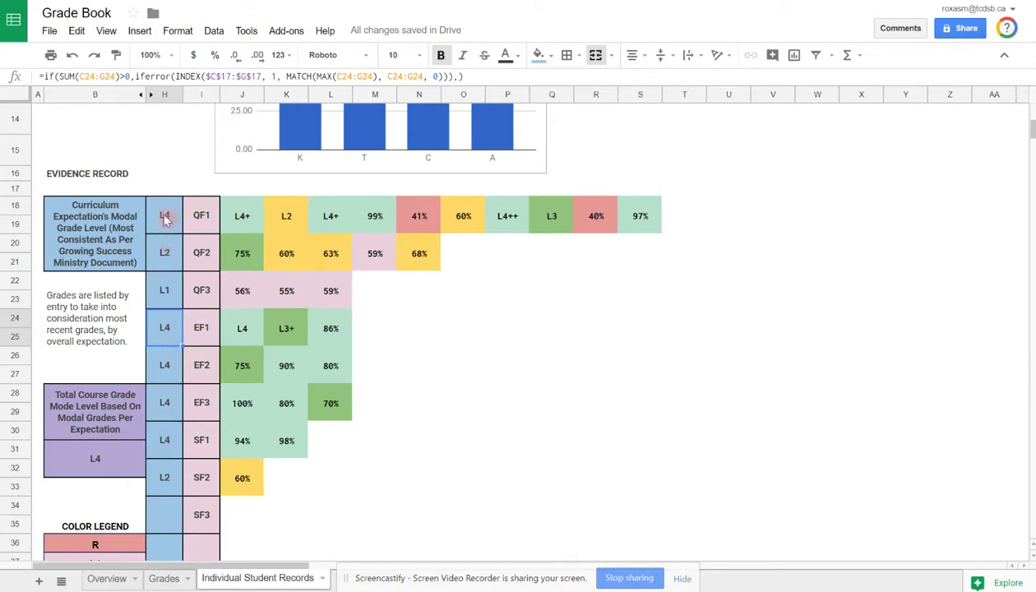
left_click(94, 448)
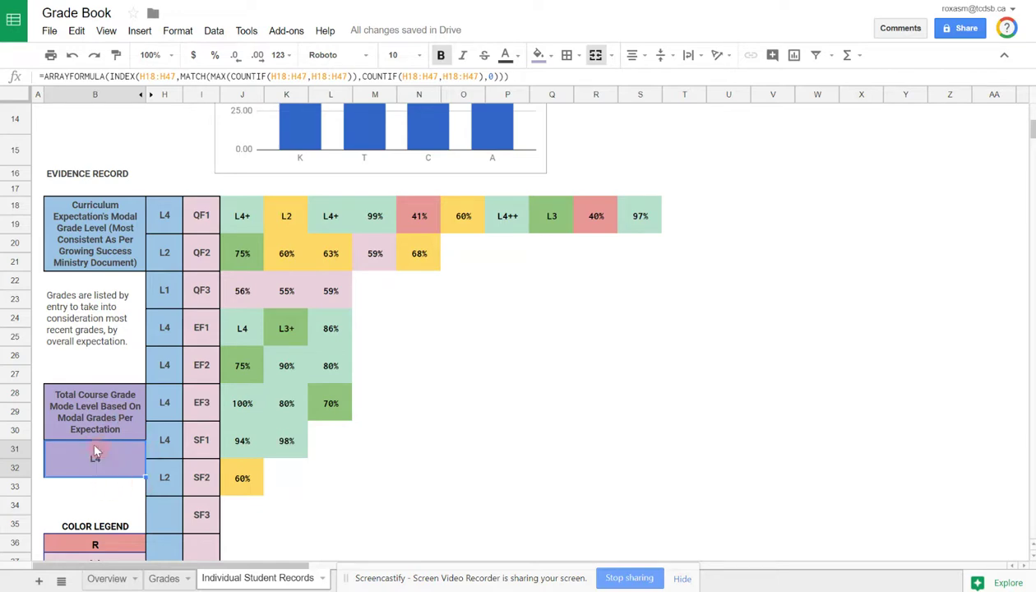
left_click(162, 579)
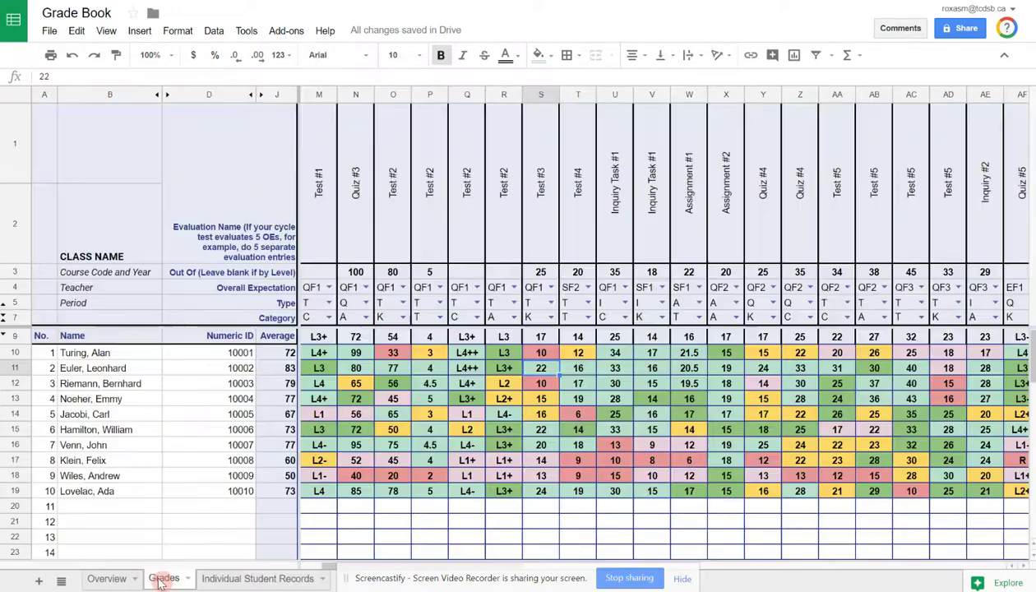
left_click(287, 354)
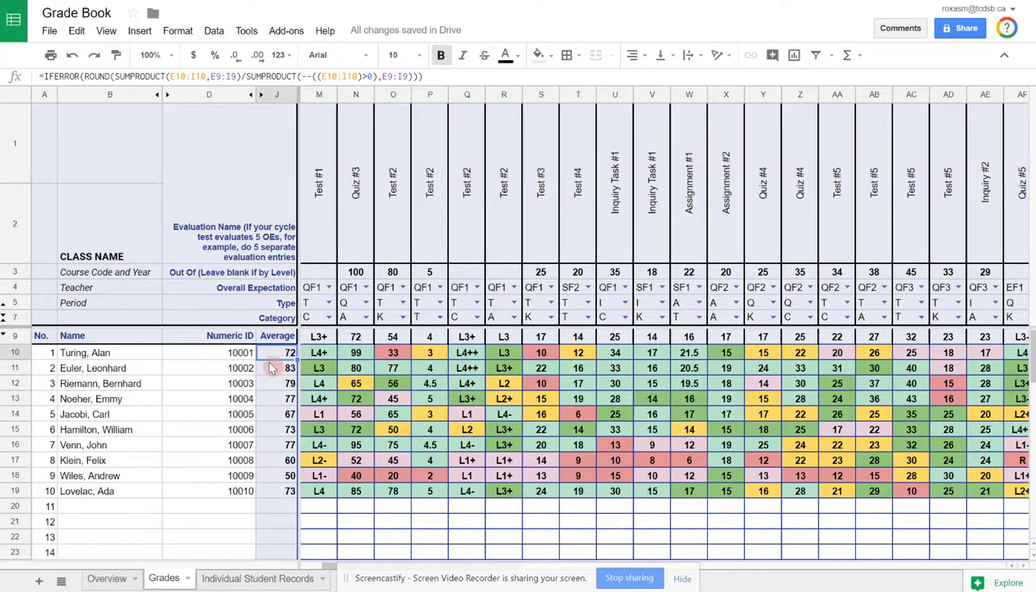
left_click(243, 578)
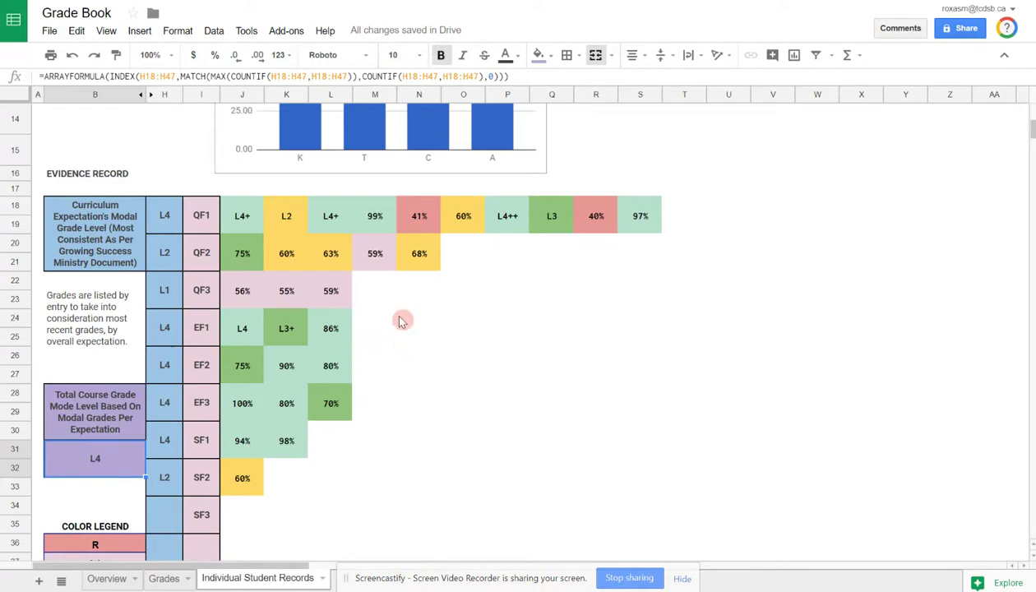
Scroll back up to row 1 showing the student name, grade row and category chart.
scroll(407, 323, "up", 5)
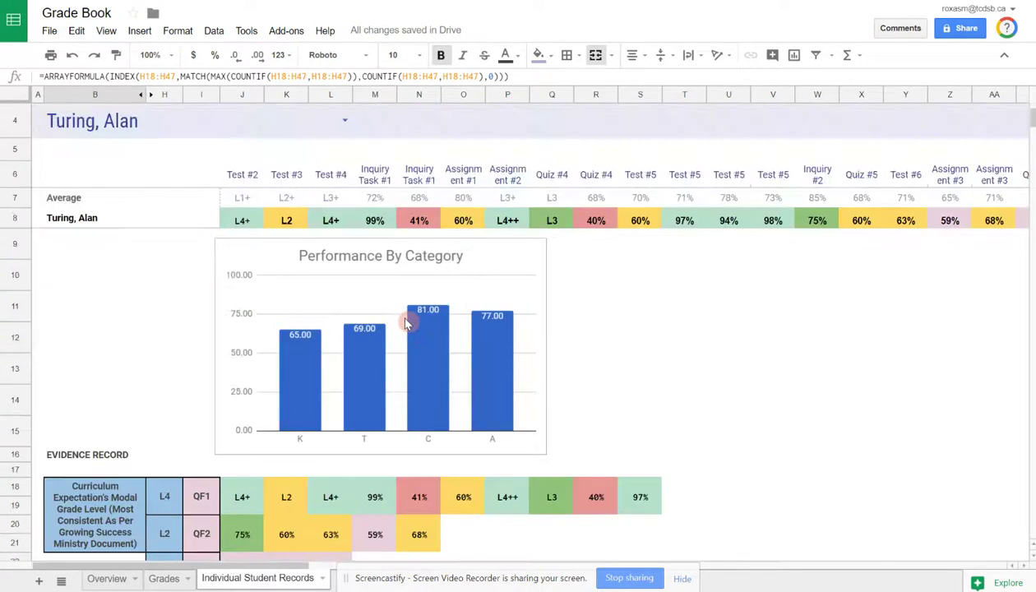